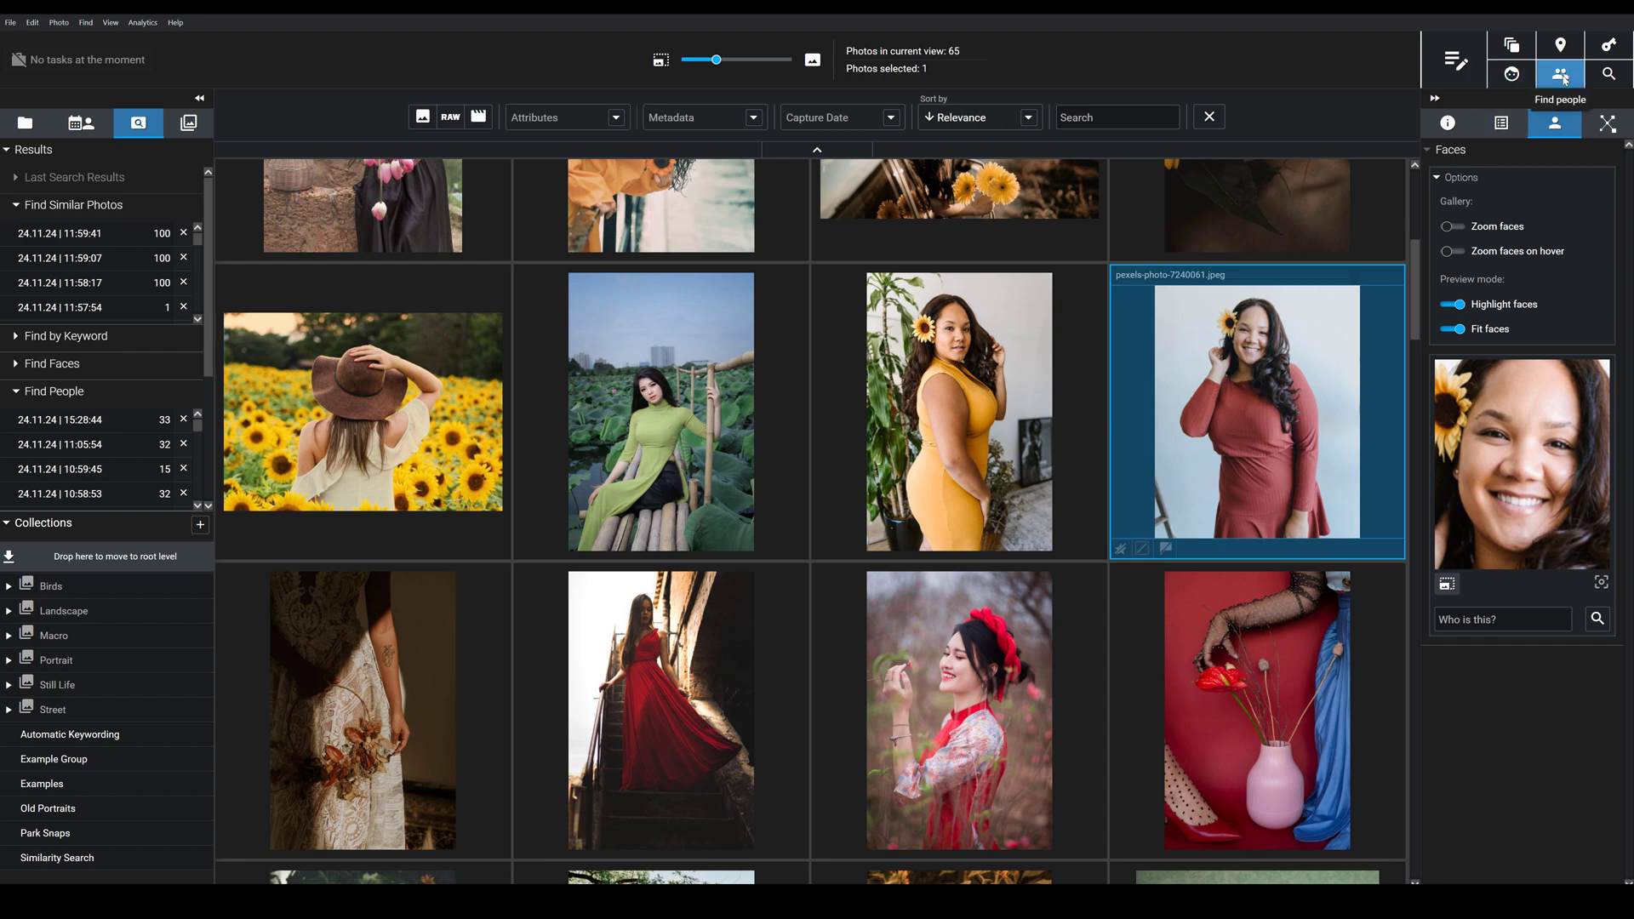
Step: Start a face search on the red-dress portrait, switching the Smile filter on and off again
mouse_move(1360, 320)
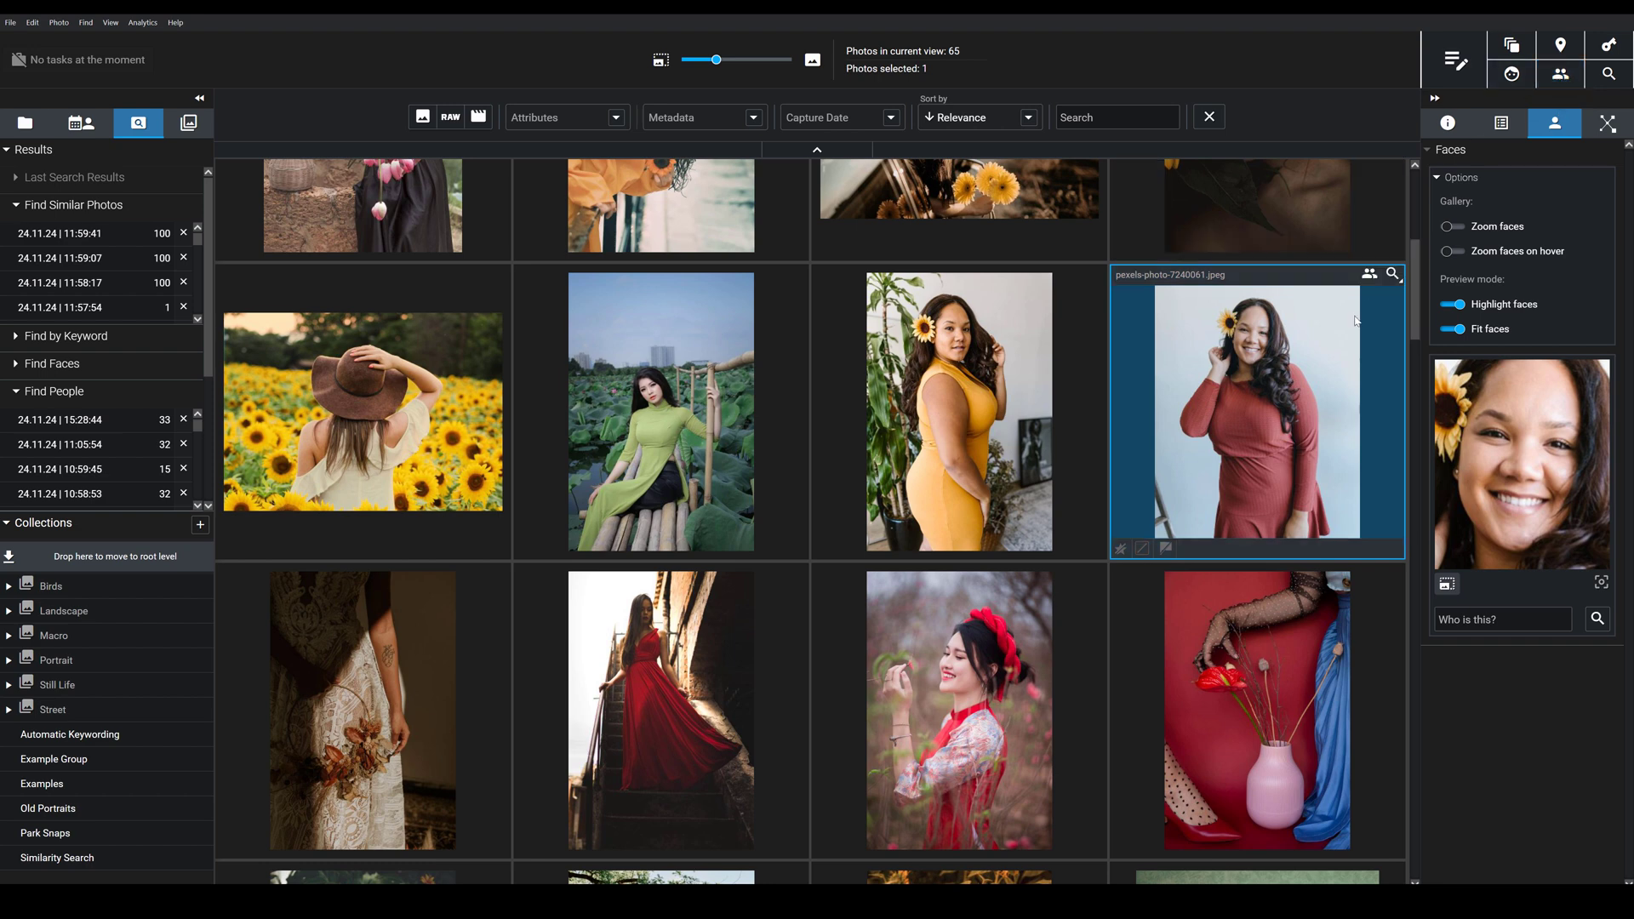
click(1369, 276)
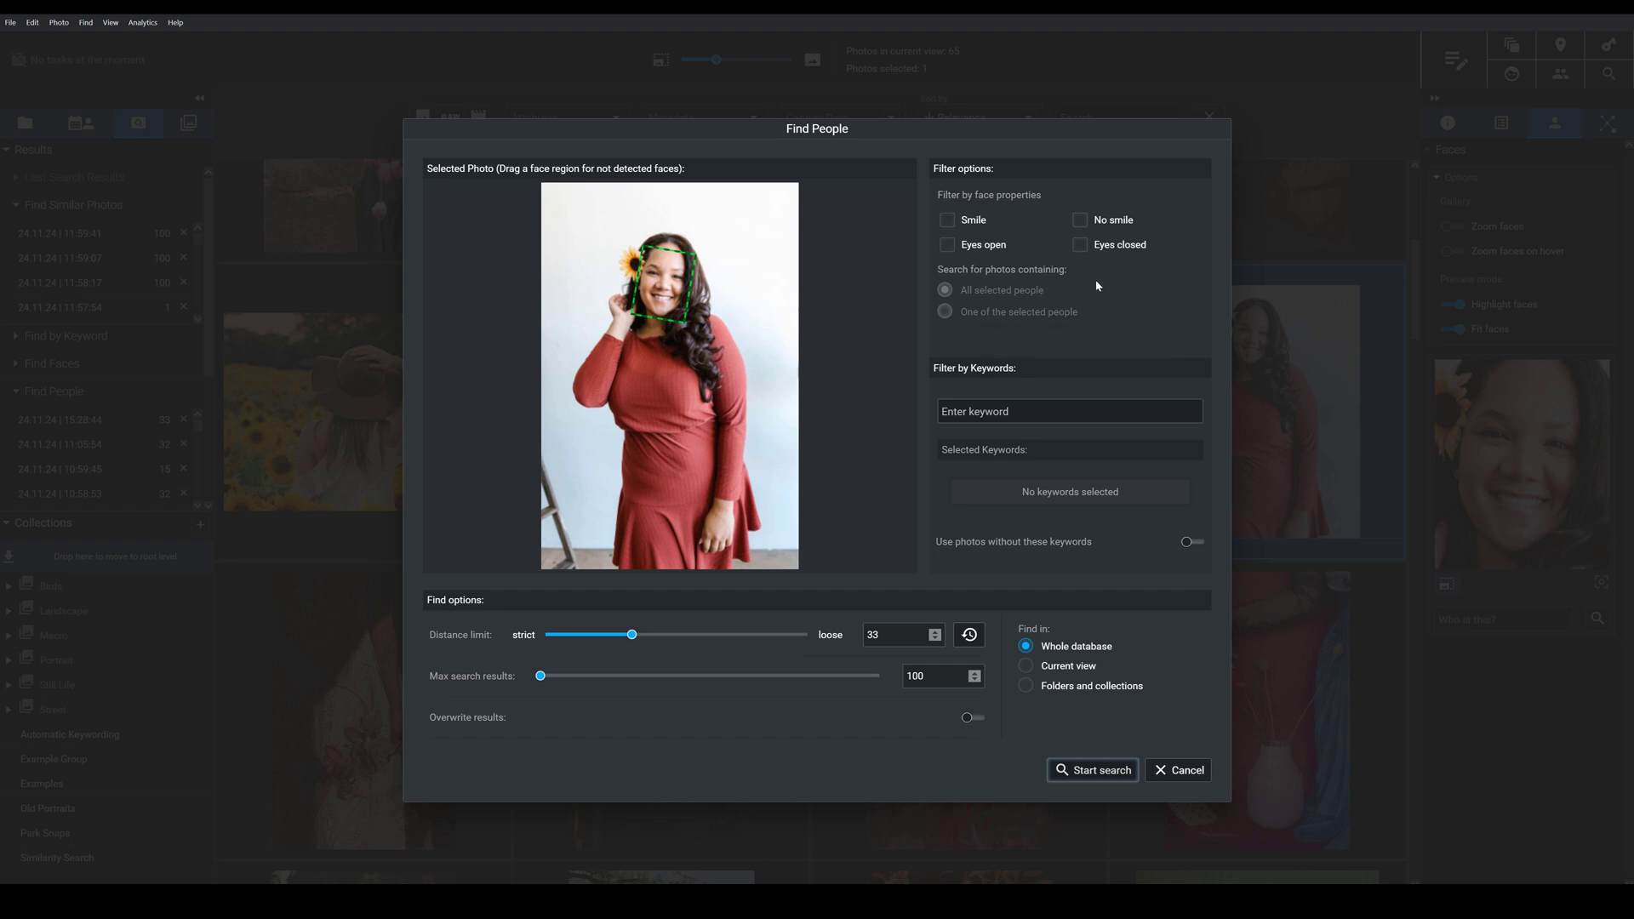
click(948, 221)
click(948, 222)
Step: Try a distance limit of 13, reset it to 33, and run the face search
drag(633, 641, 674, 637)
click(969, 637)
click(1085, 773)
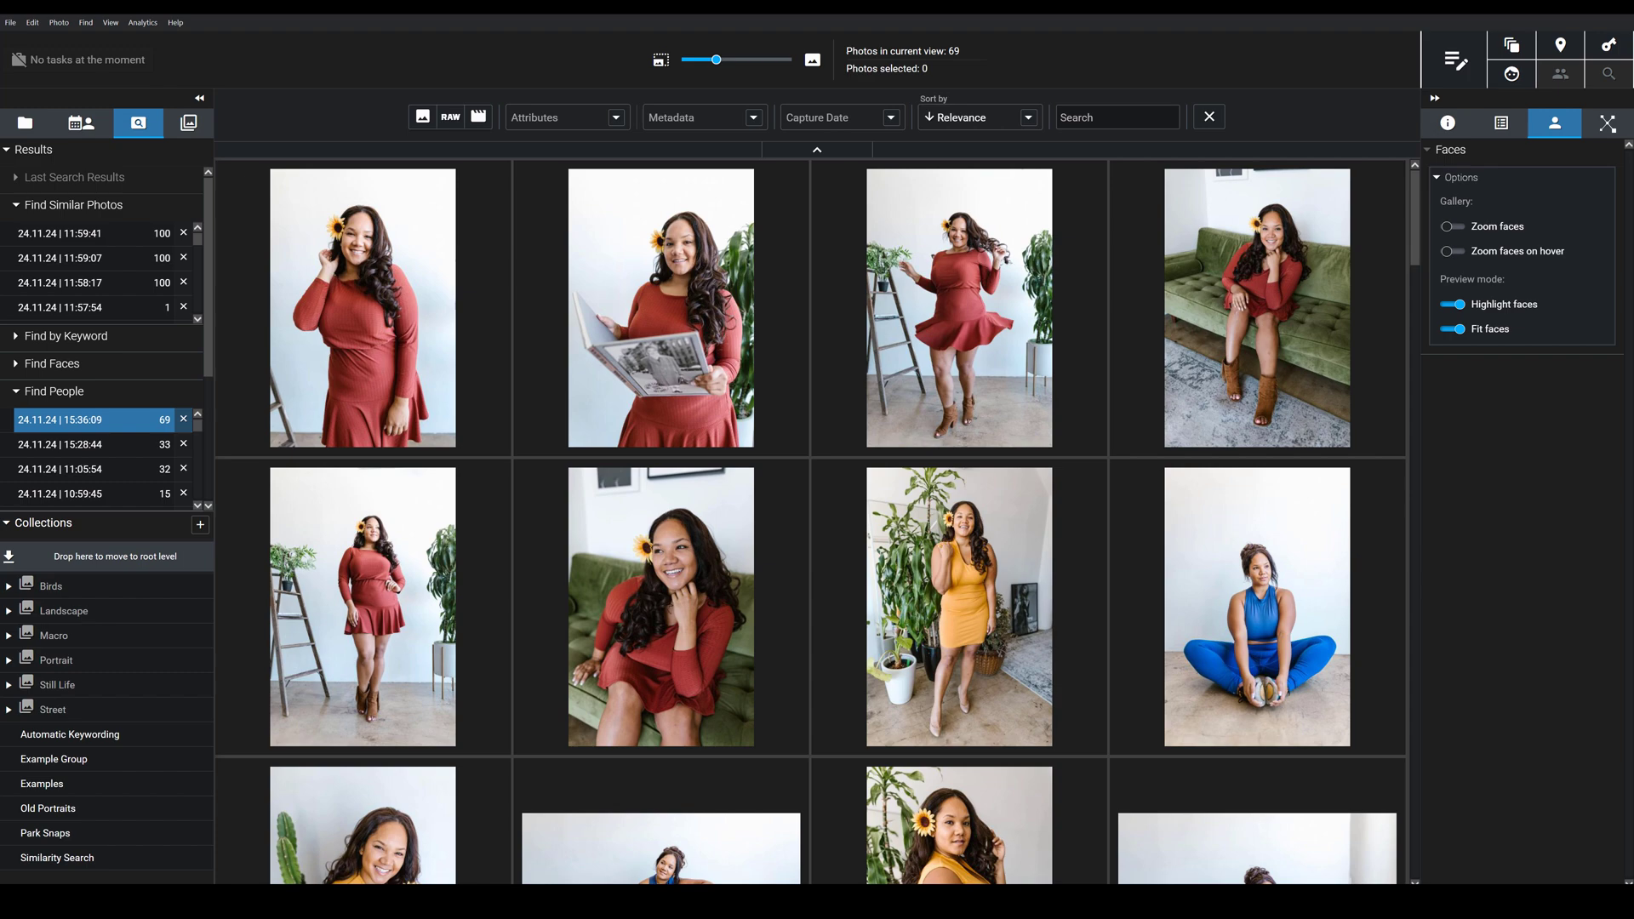
Step: Scroll through the 69 found photos of the woman in the grid
scroll(718, 482, down, 3)
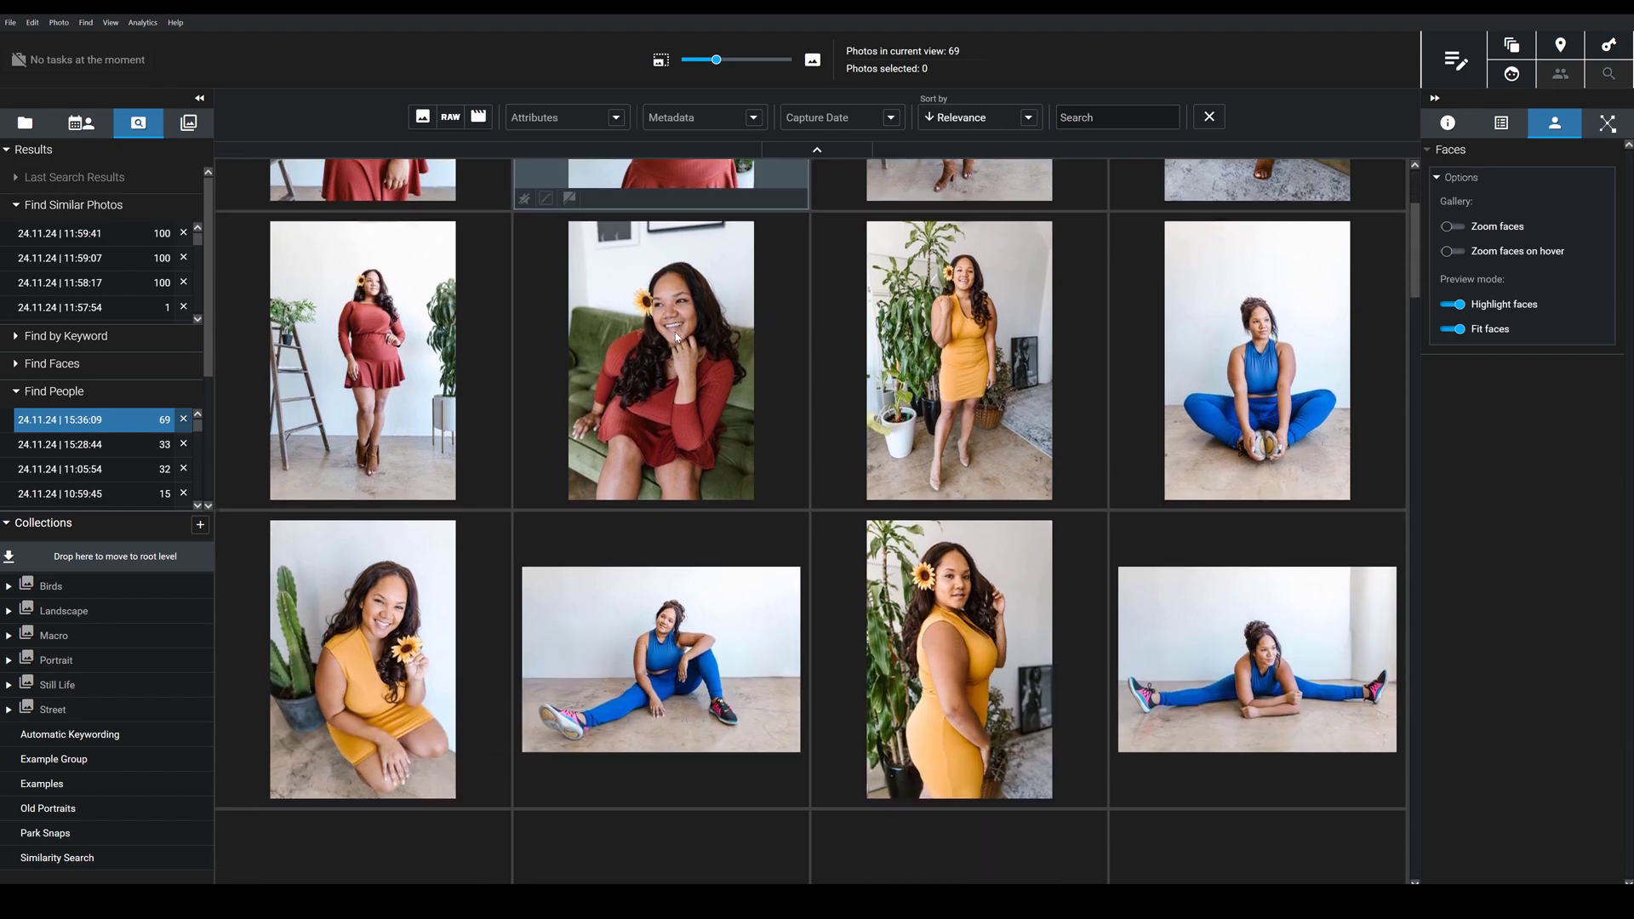
scroll(721, 489, up, 3)
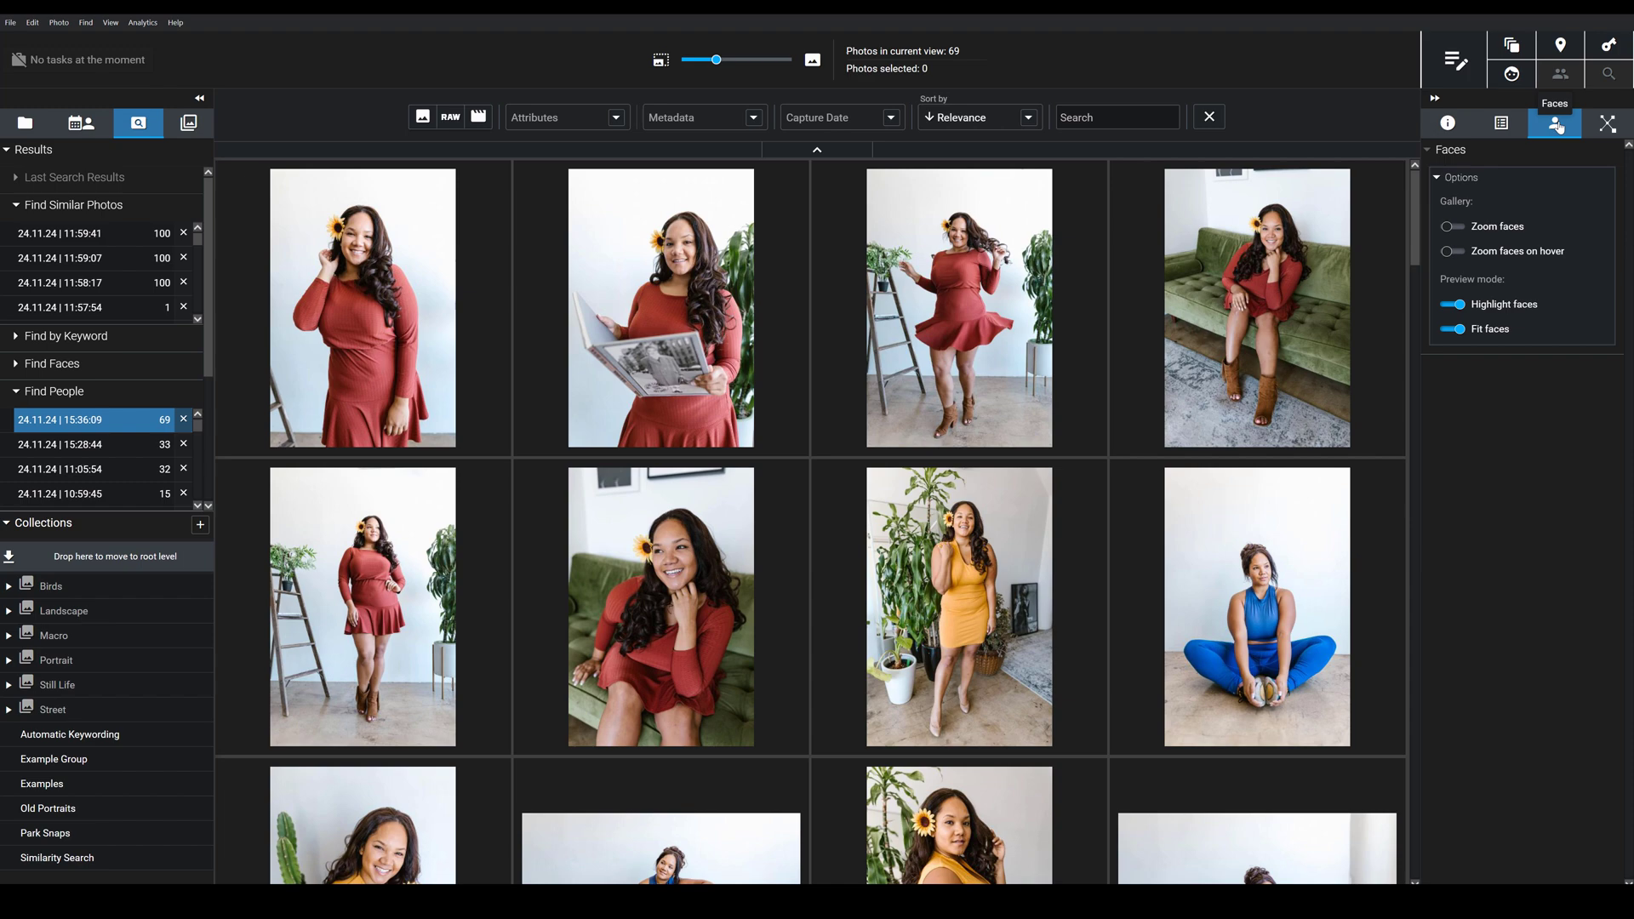
Step: Preview the gallery with Zoom faces cropping thumbnails, then switch it back off
click(1461, 228)
scroll(1257, 555, down, 5)
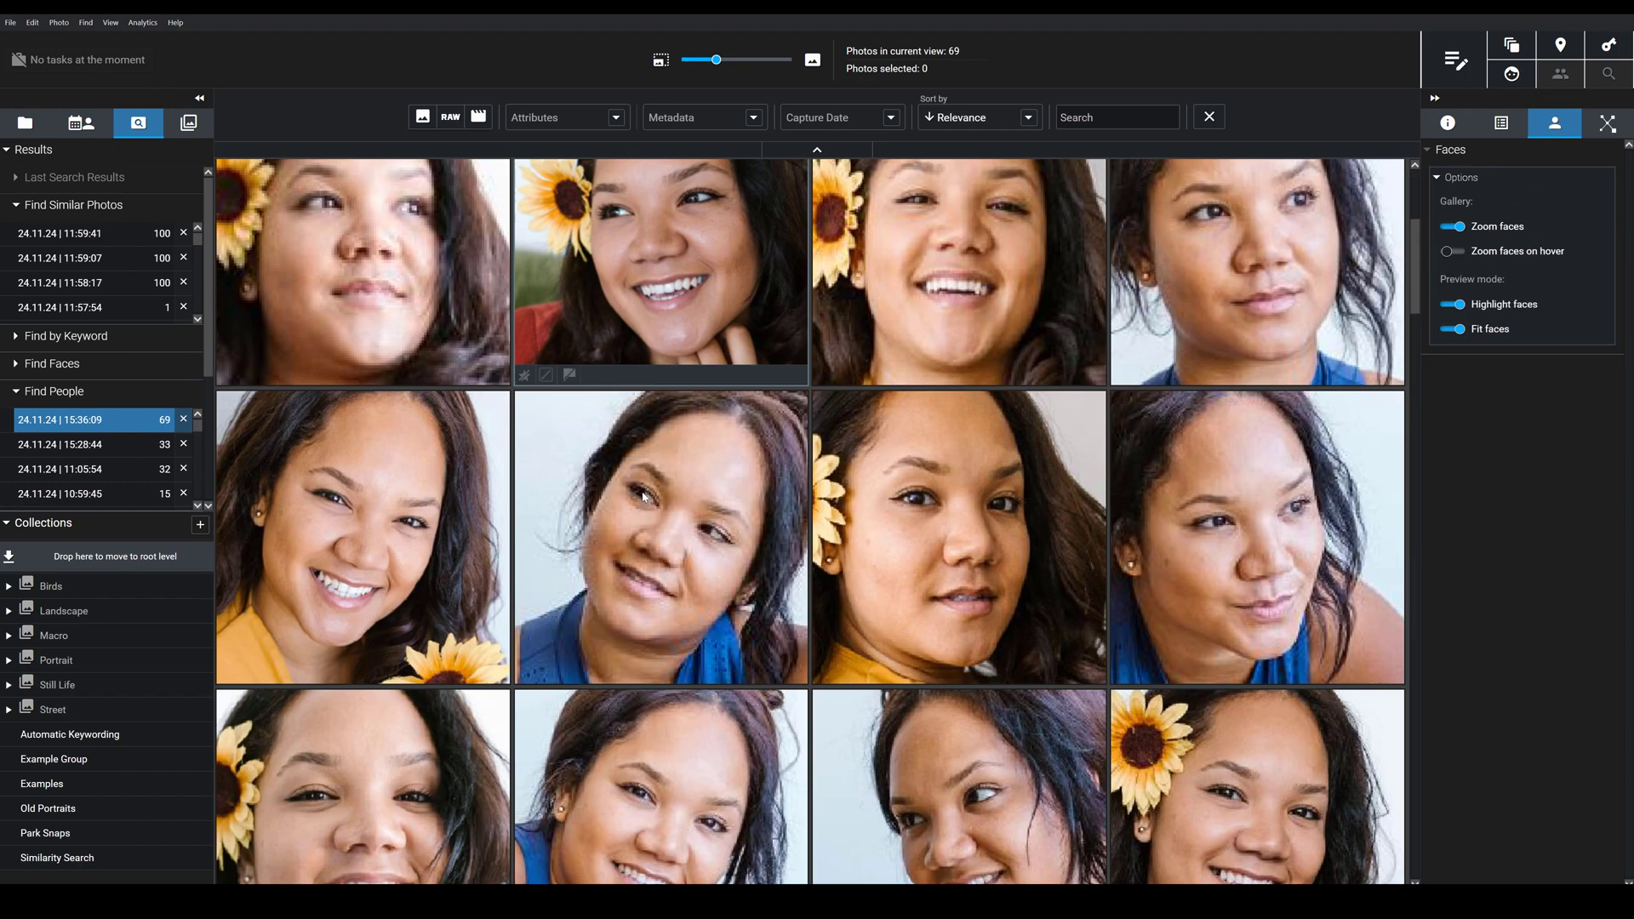
scroll(1257, 554, up, 3)
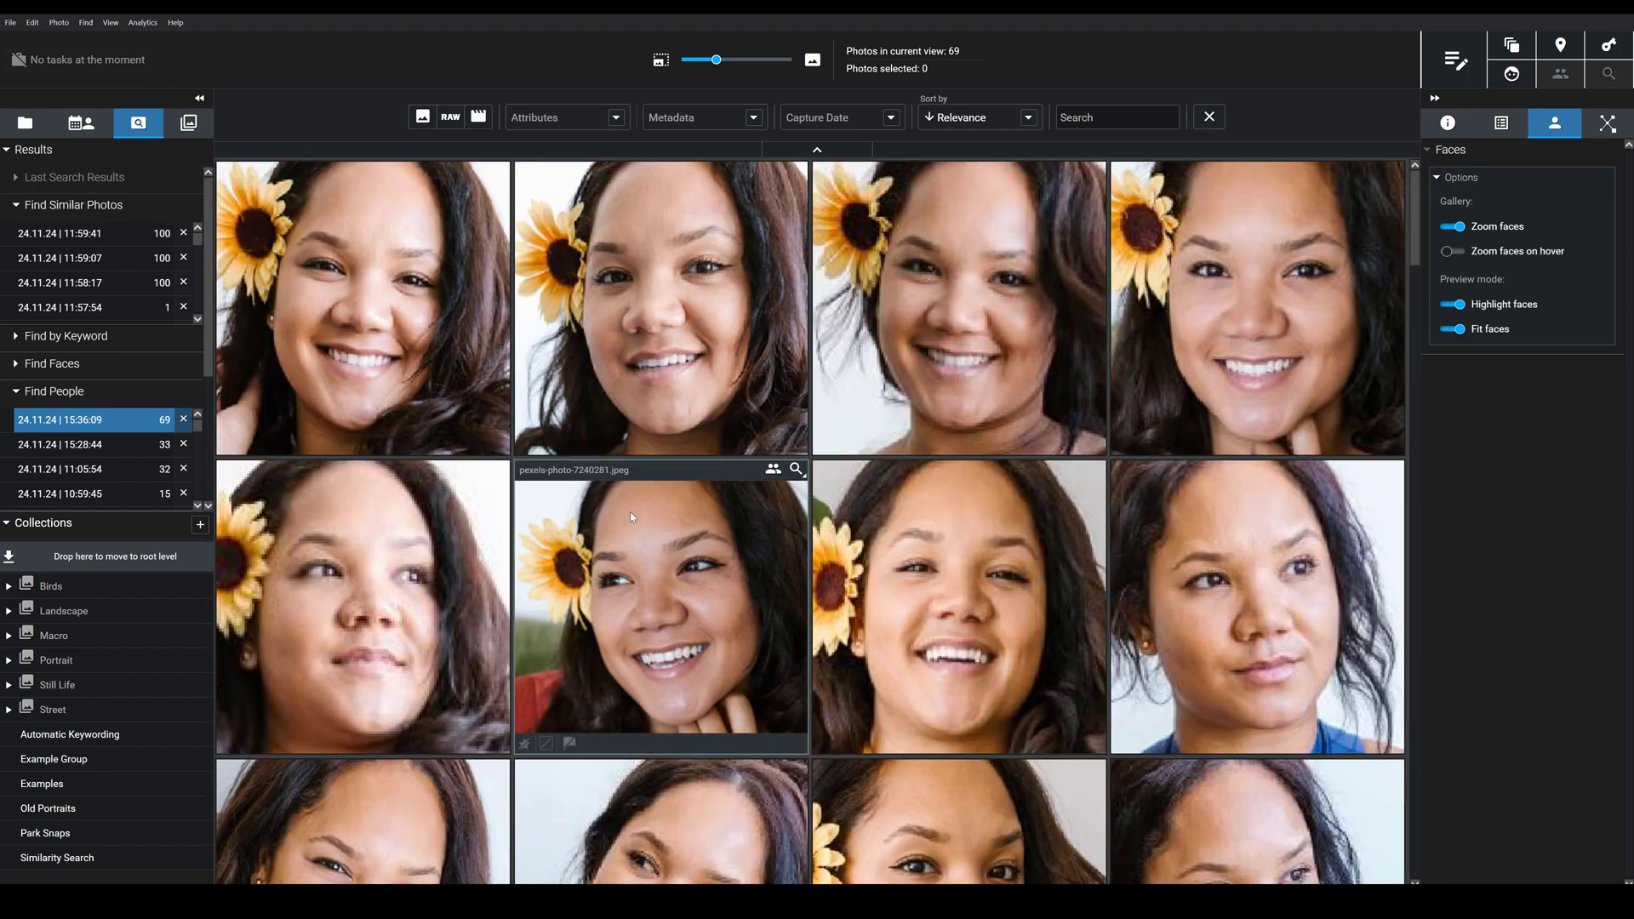
click(1460, 229)
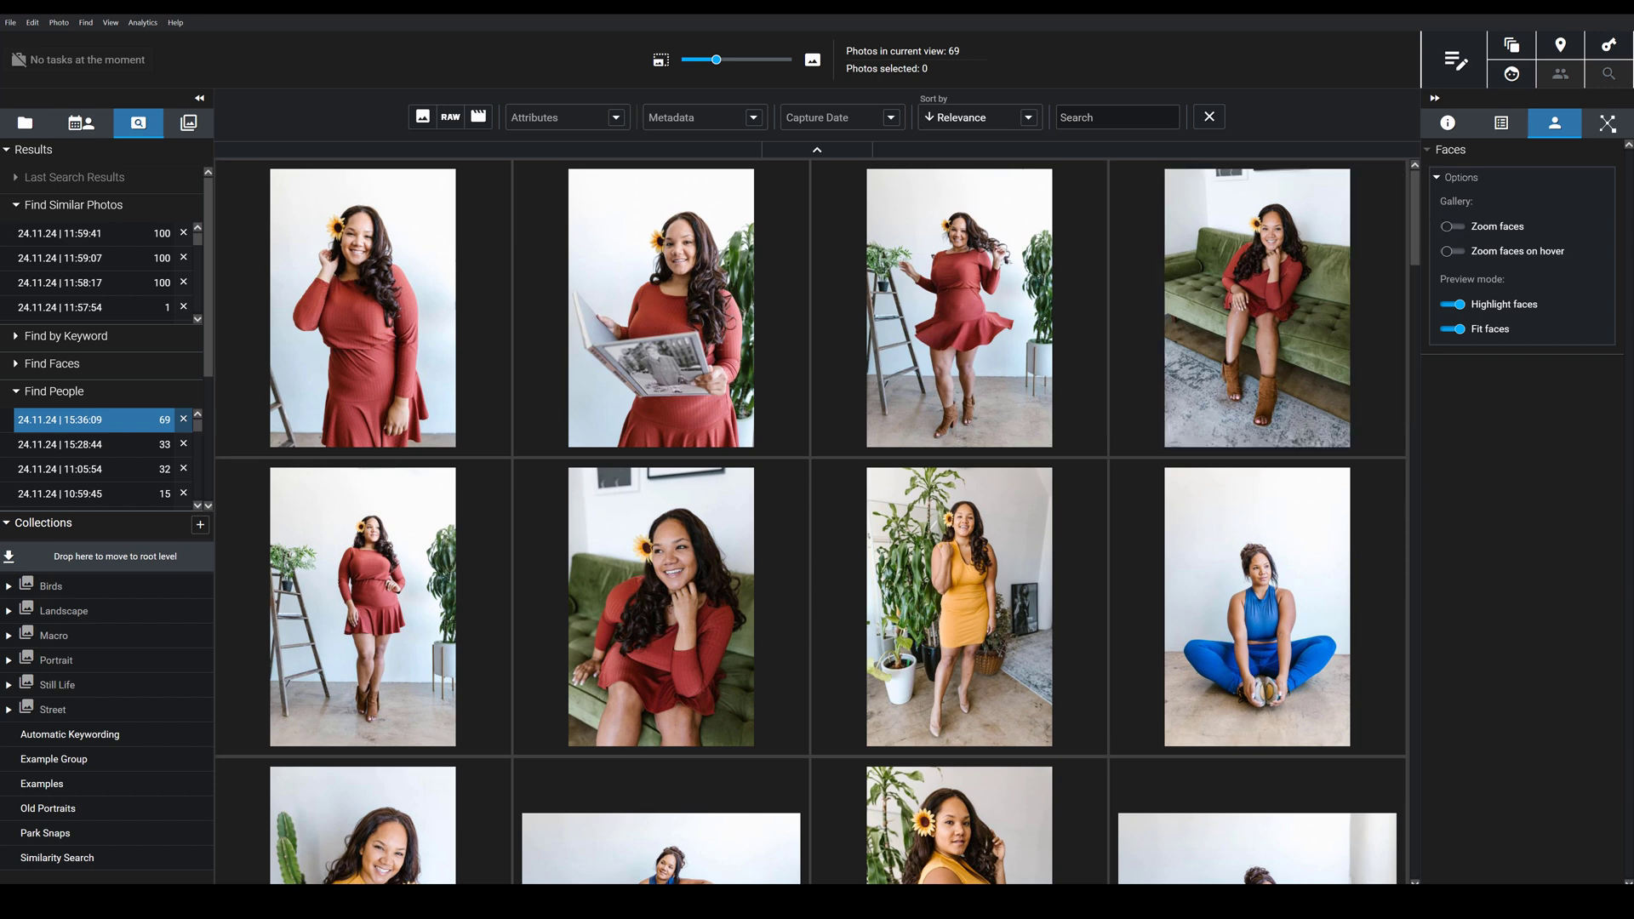
Step: Enable Zoom faces on hover so thumbnails enlarge the woman's face when pointed at
click(1458, 252)
mouse_move(1306, 273)
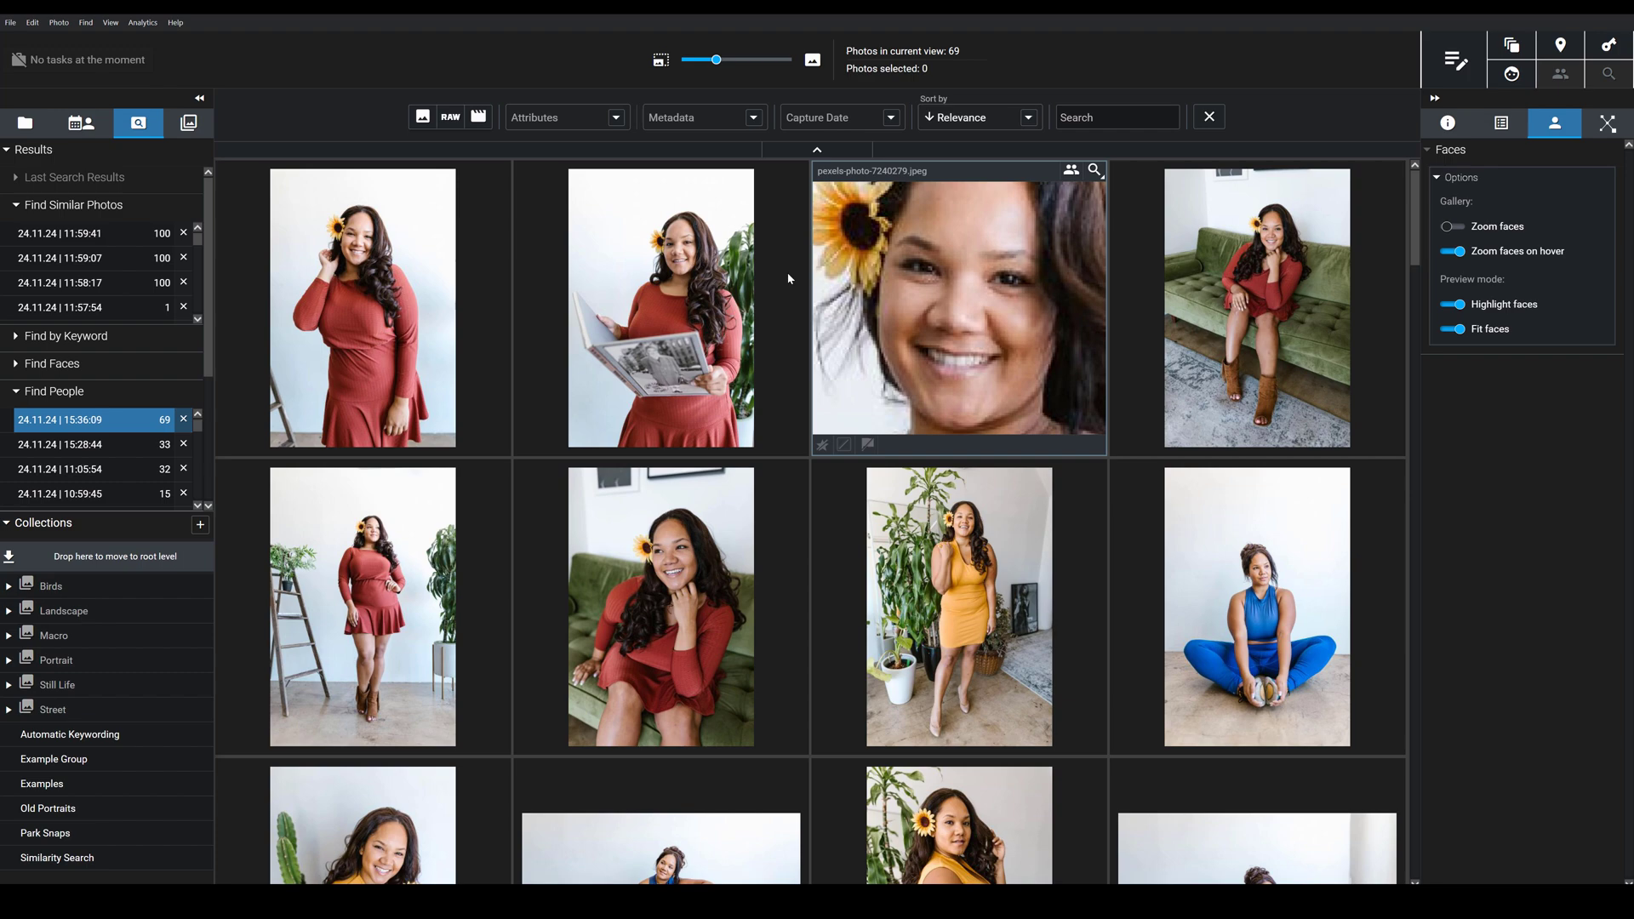
mouse_move(605, 262)
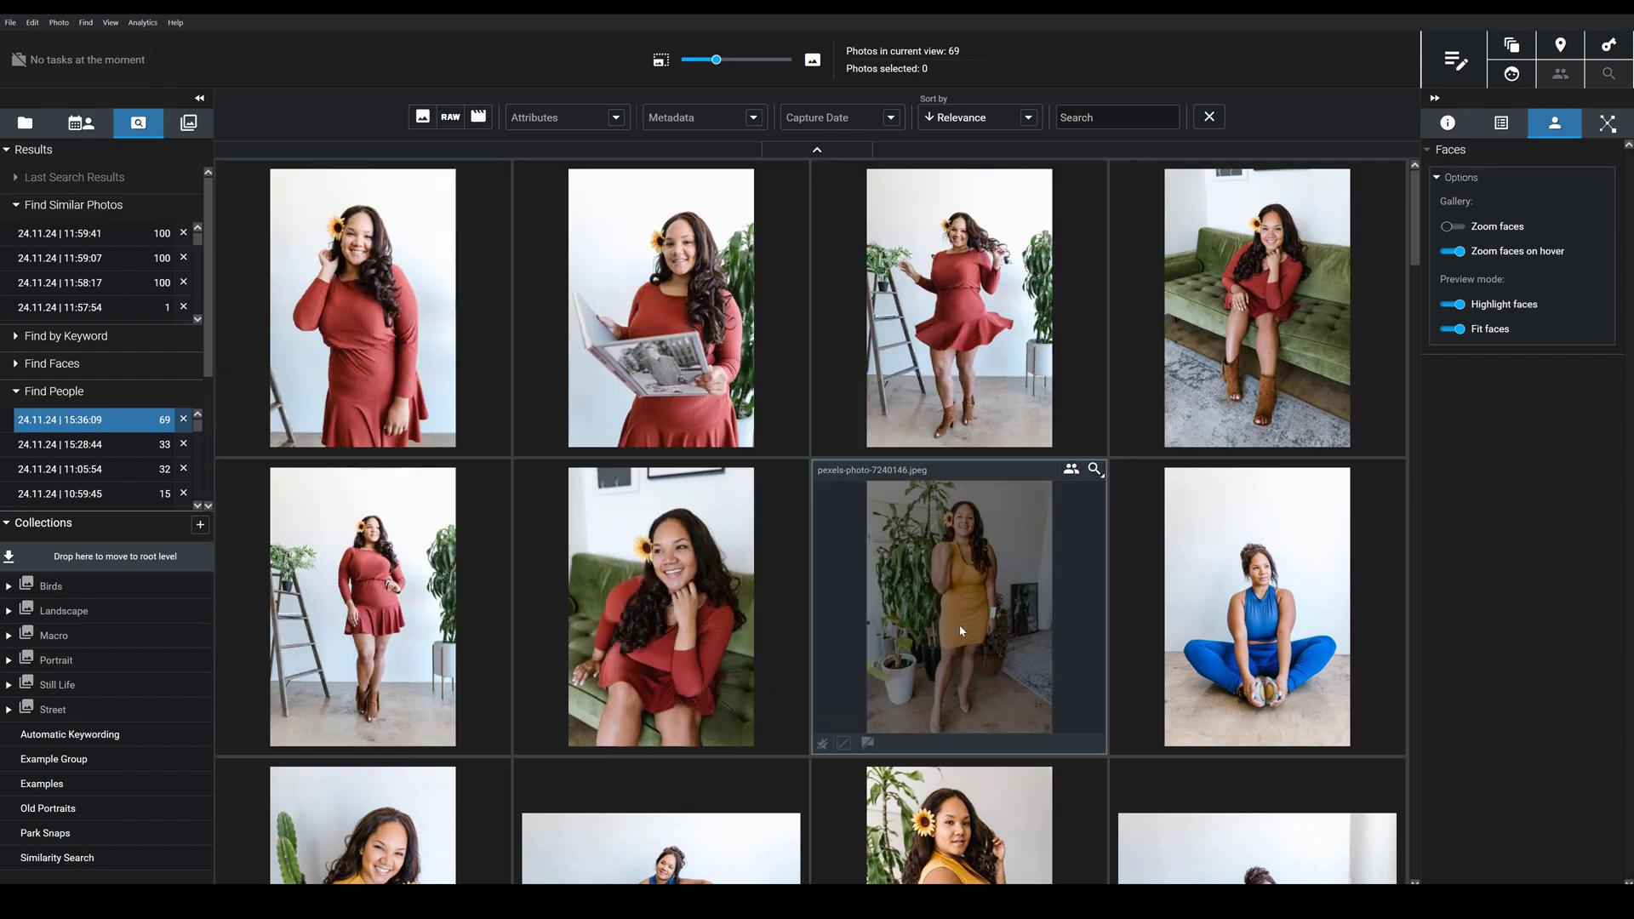
mouse_move(1226, 576)
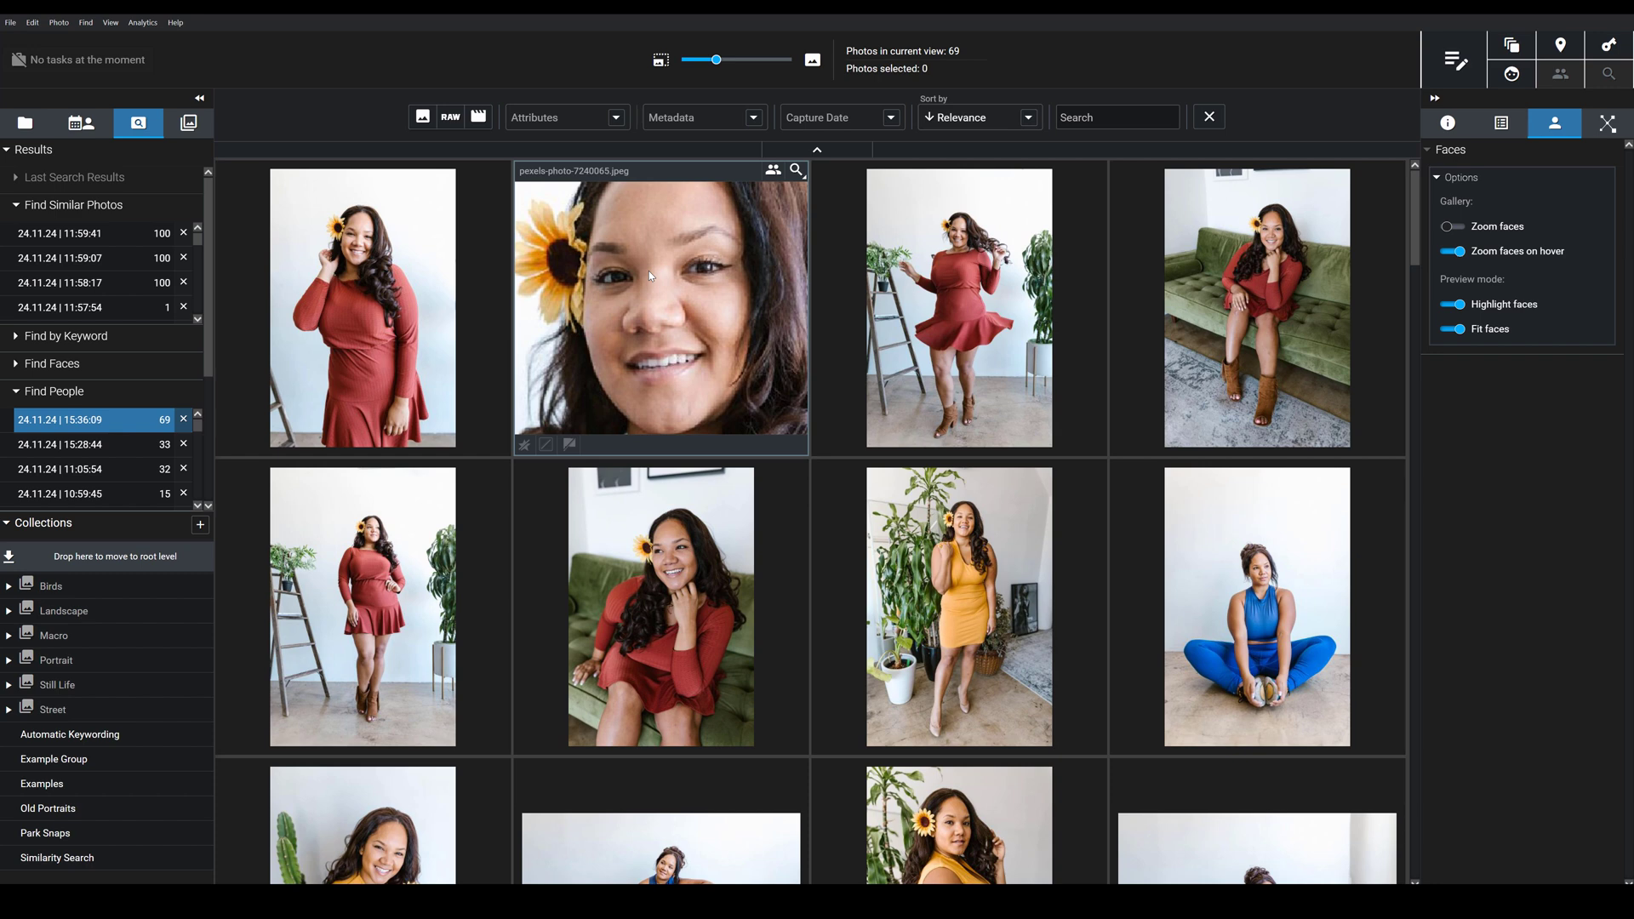
Step: Select the first 12 found photos and assign the woman's name to their faces
click(649, 270)
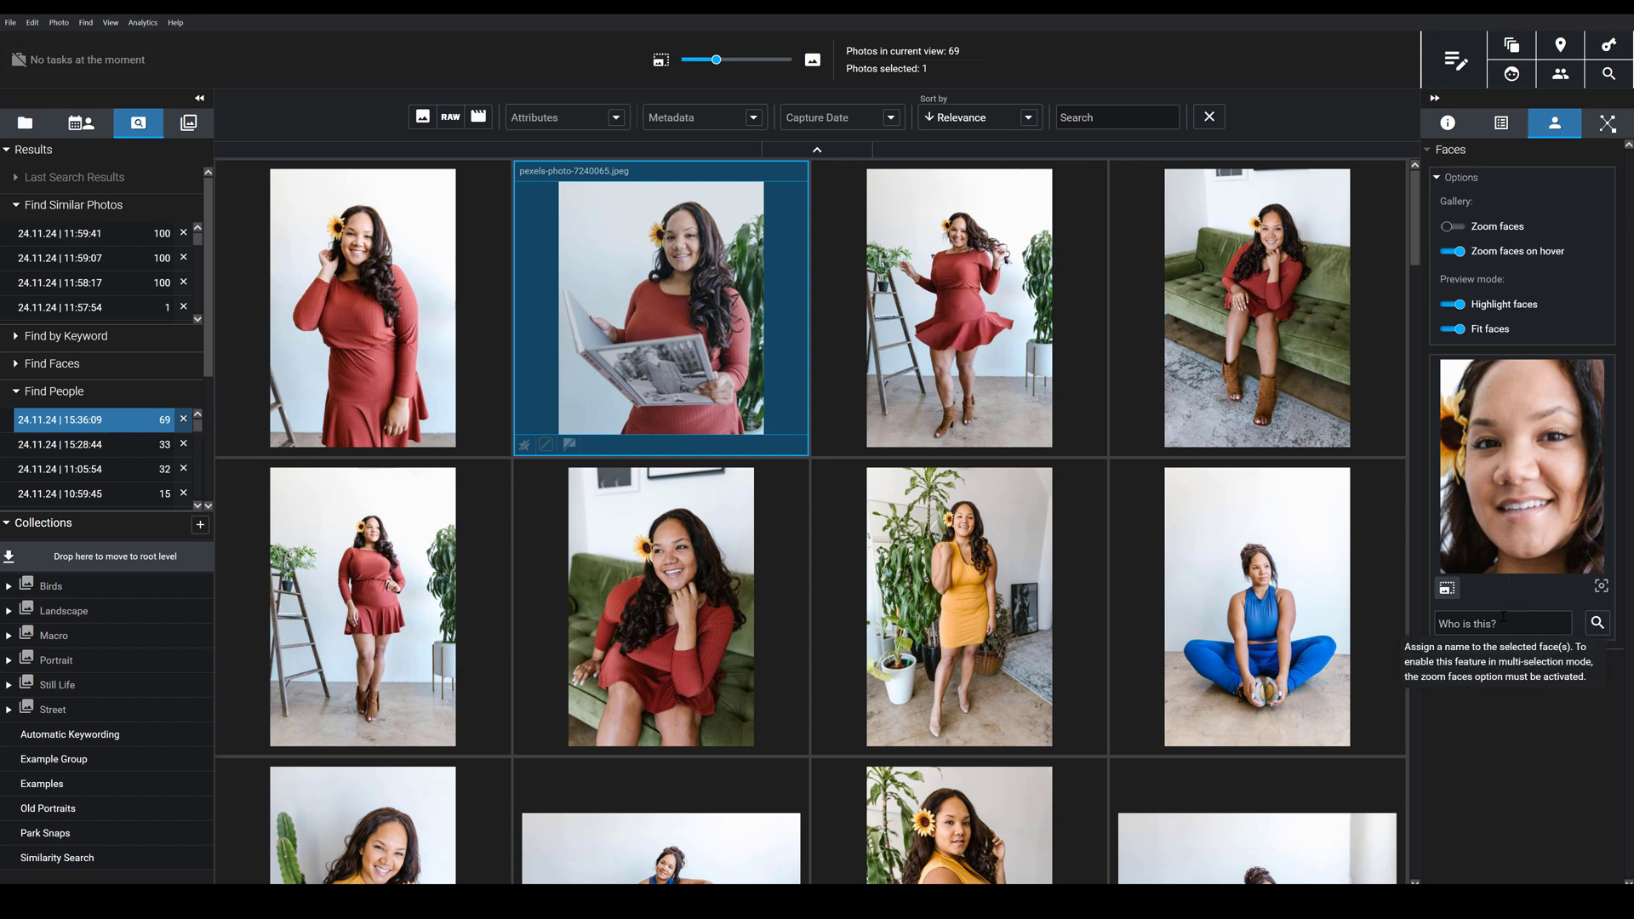
click(385, 298)
scroll(936, 426, down, 2)
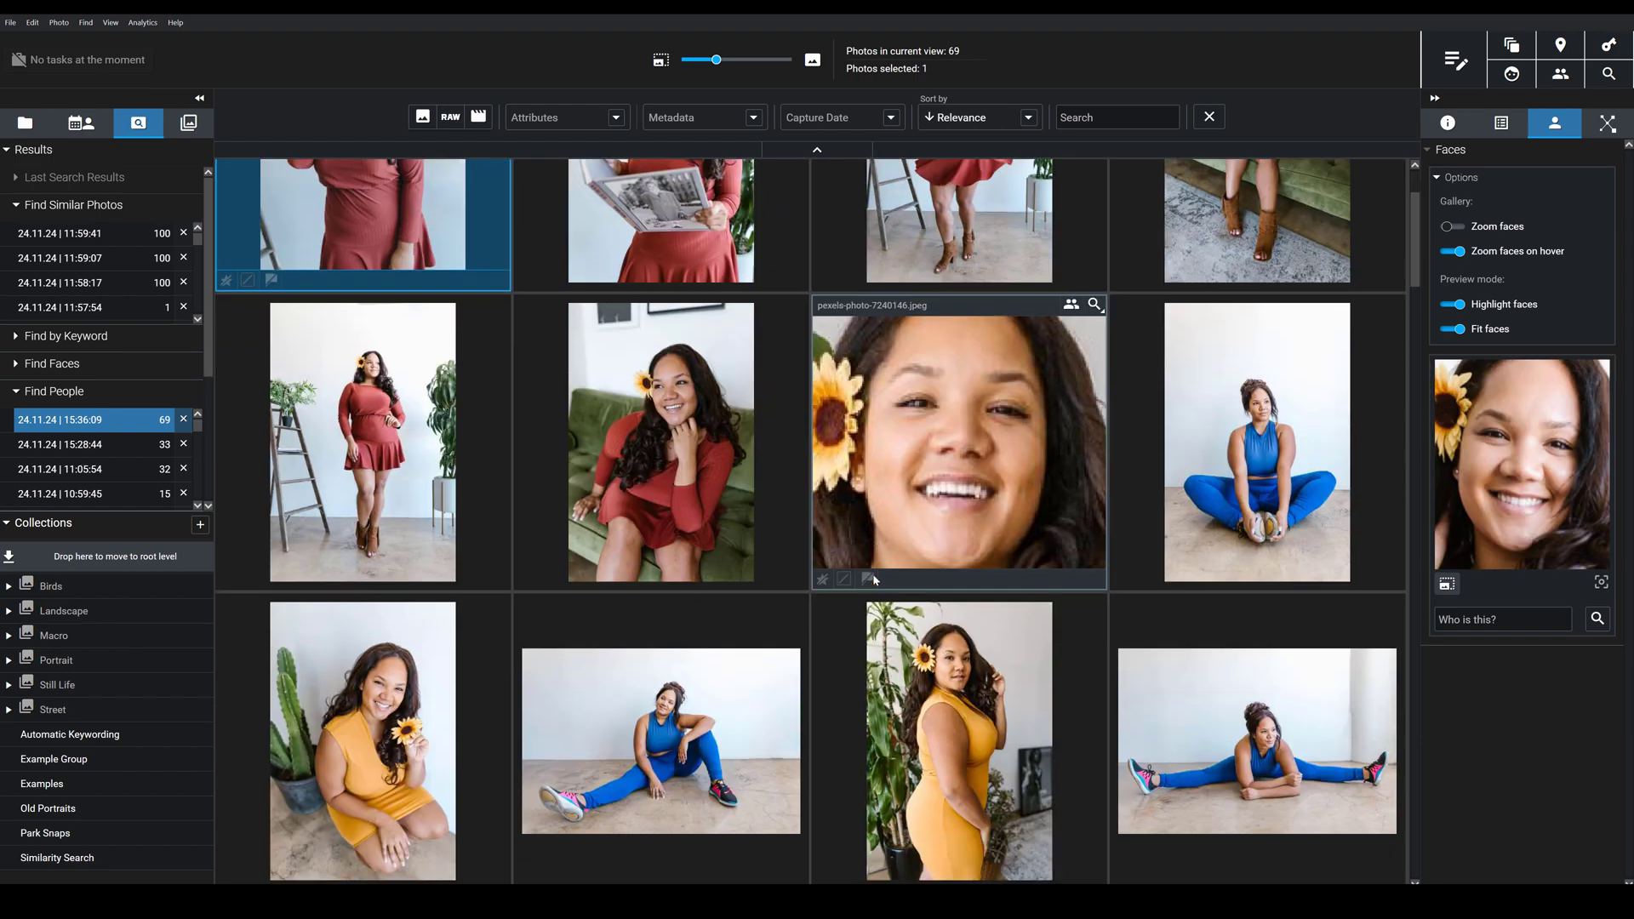
shift+click(1259, 741)
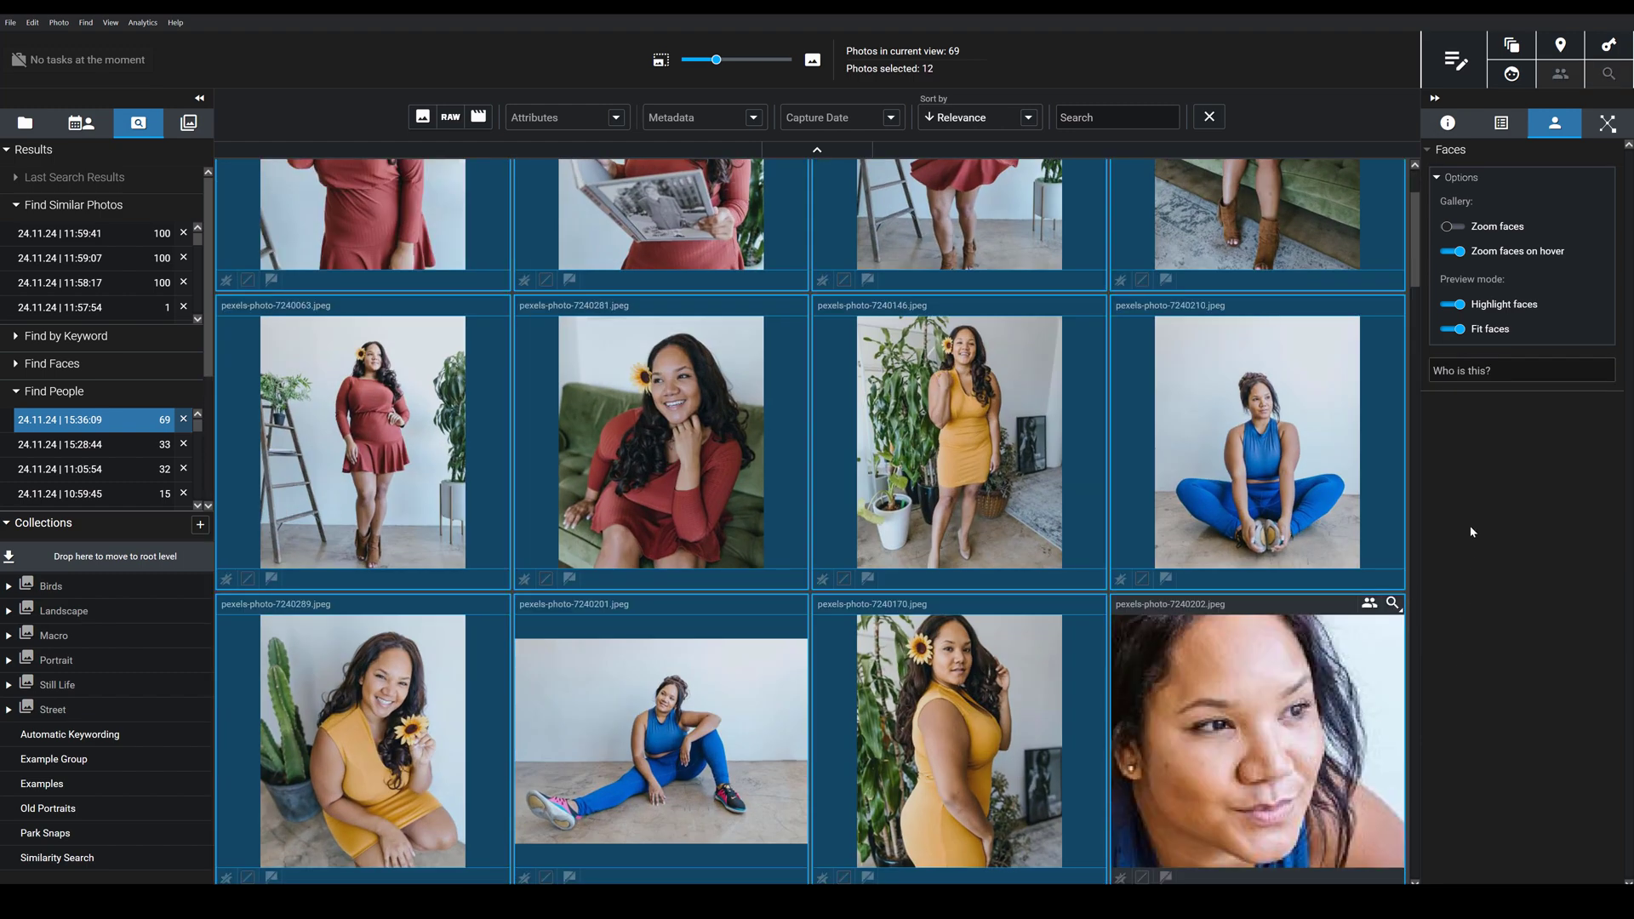
click(1475, 371)
text(Trish)
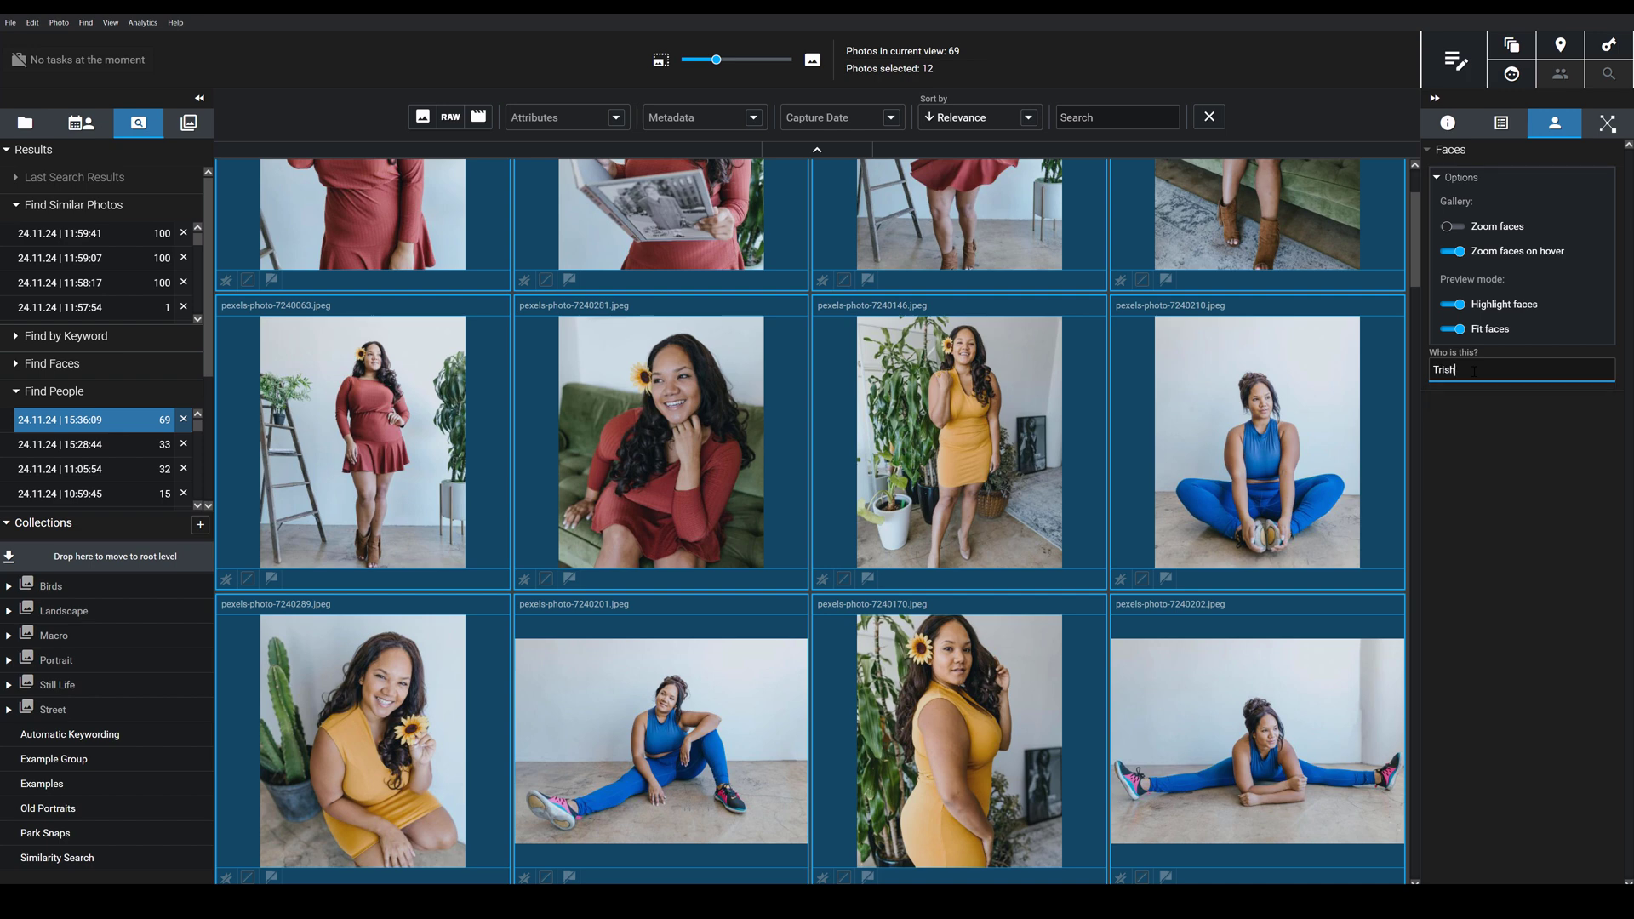
key(Return)
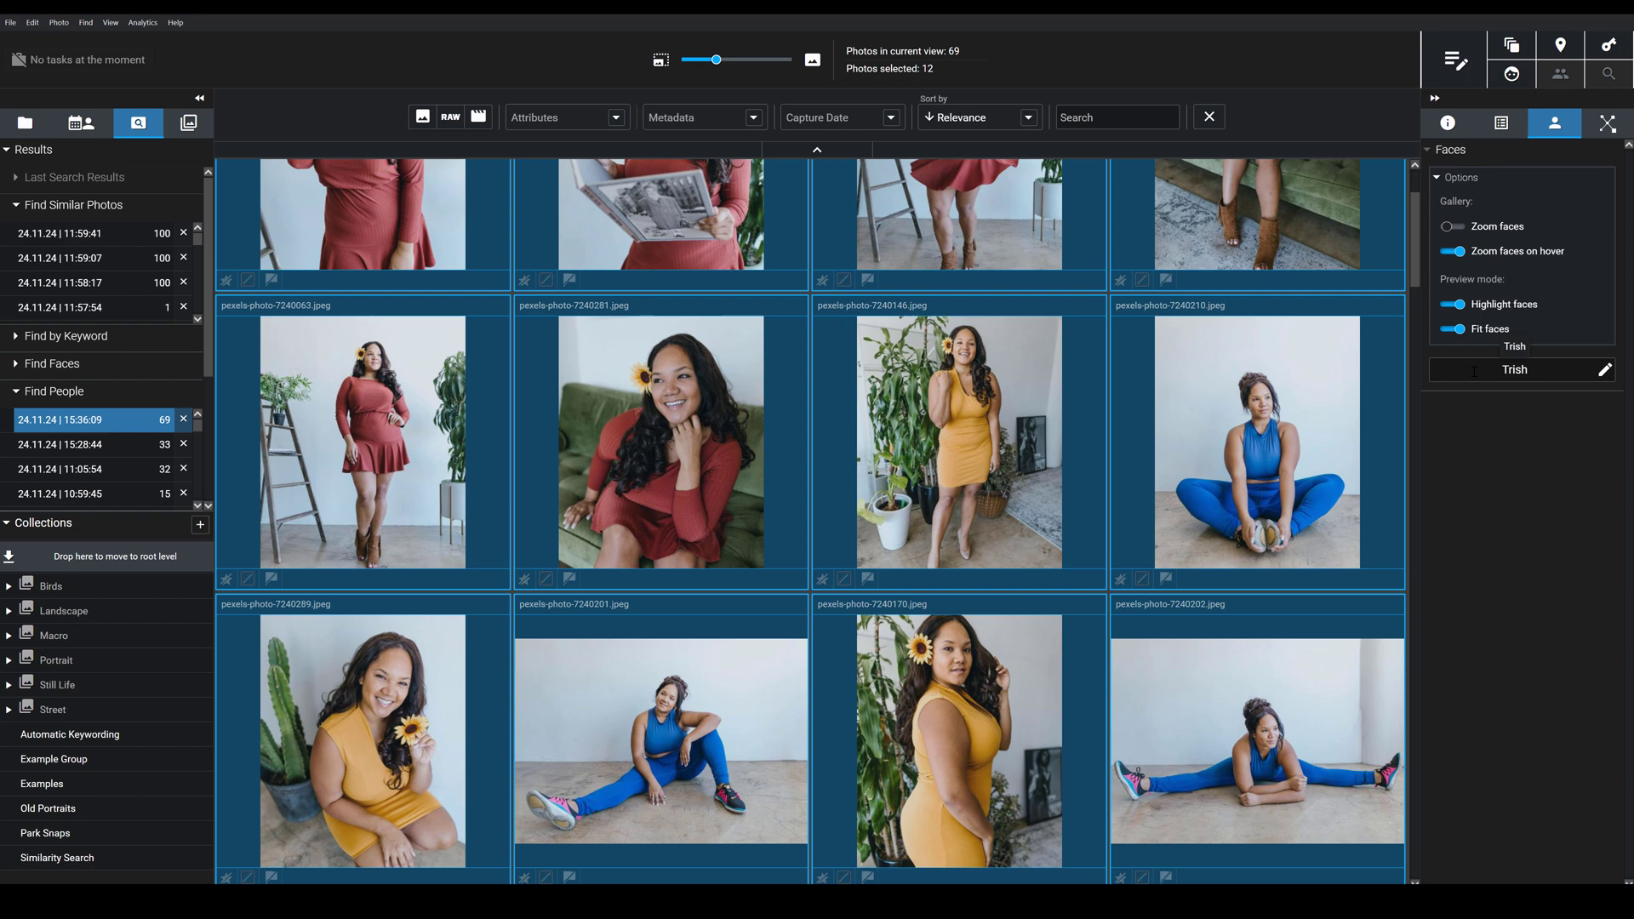
Step: Show the People list to check the woman's new named entry with 12 photos
click(91, 124)
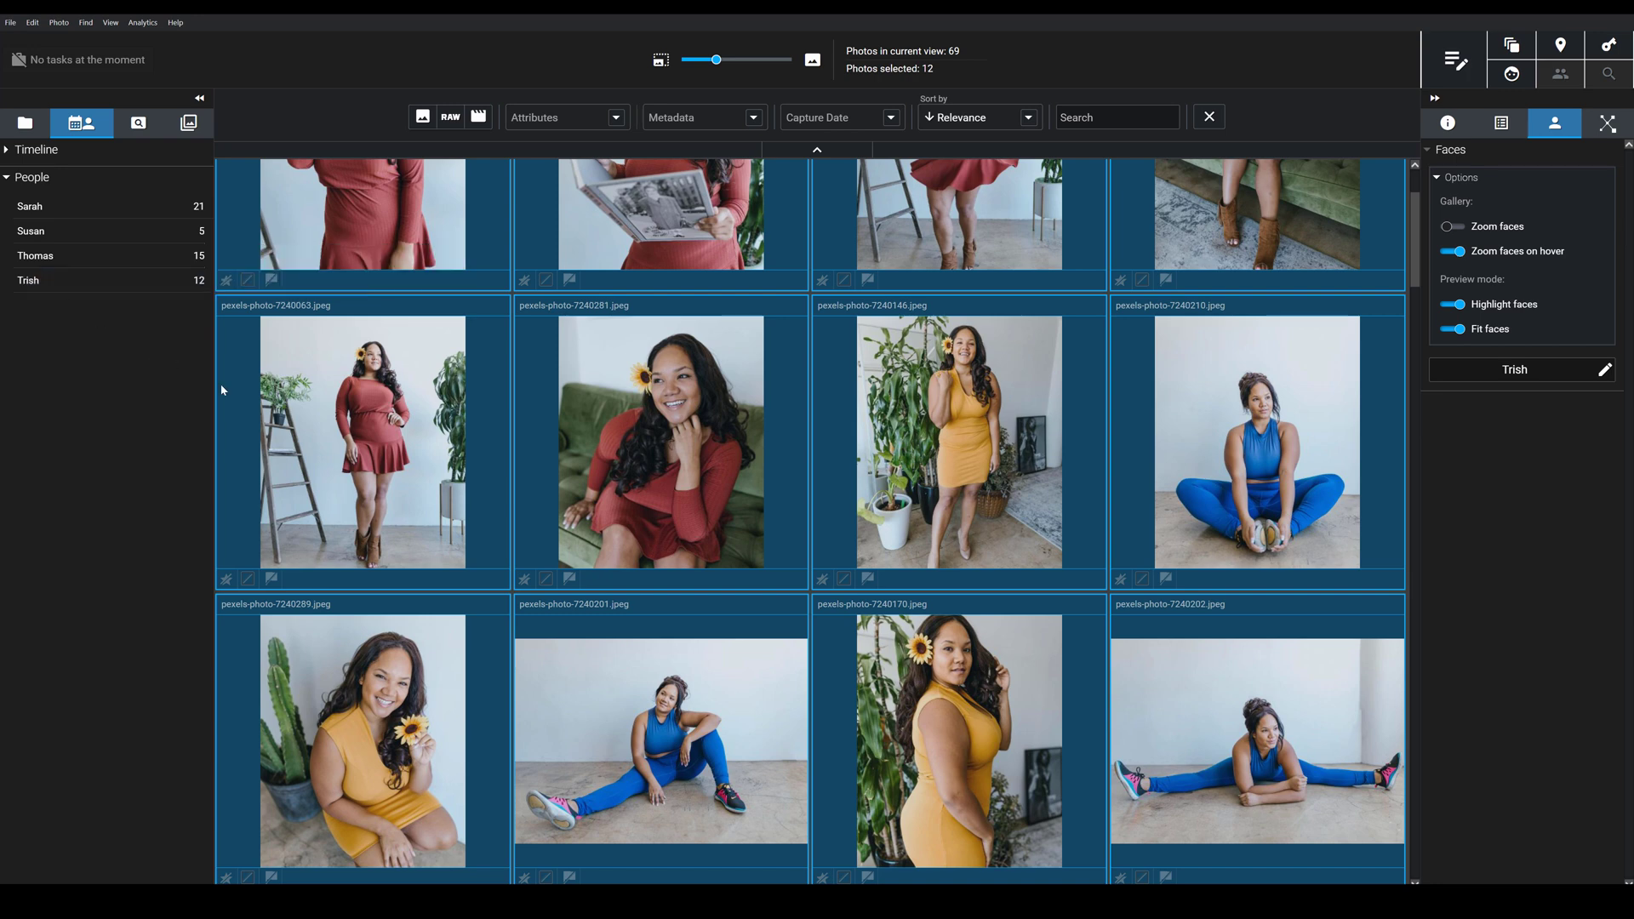
mouse_move(632, 509)
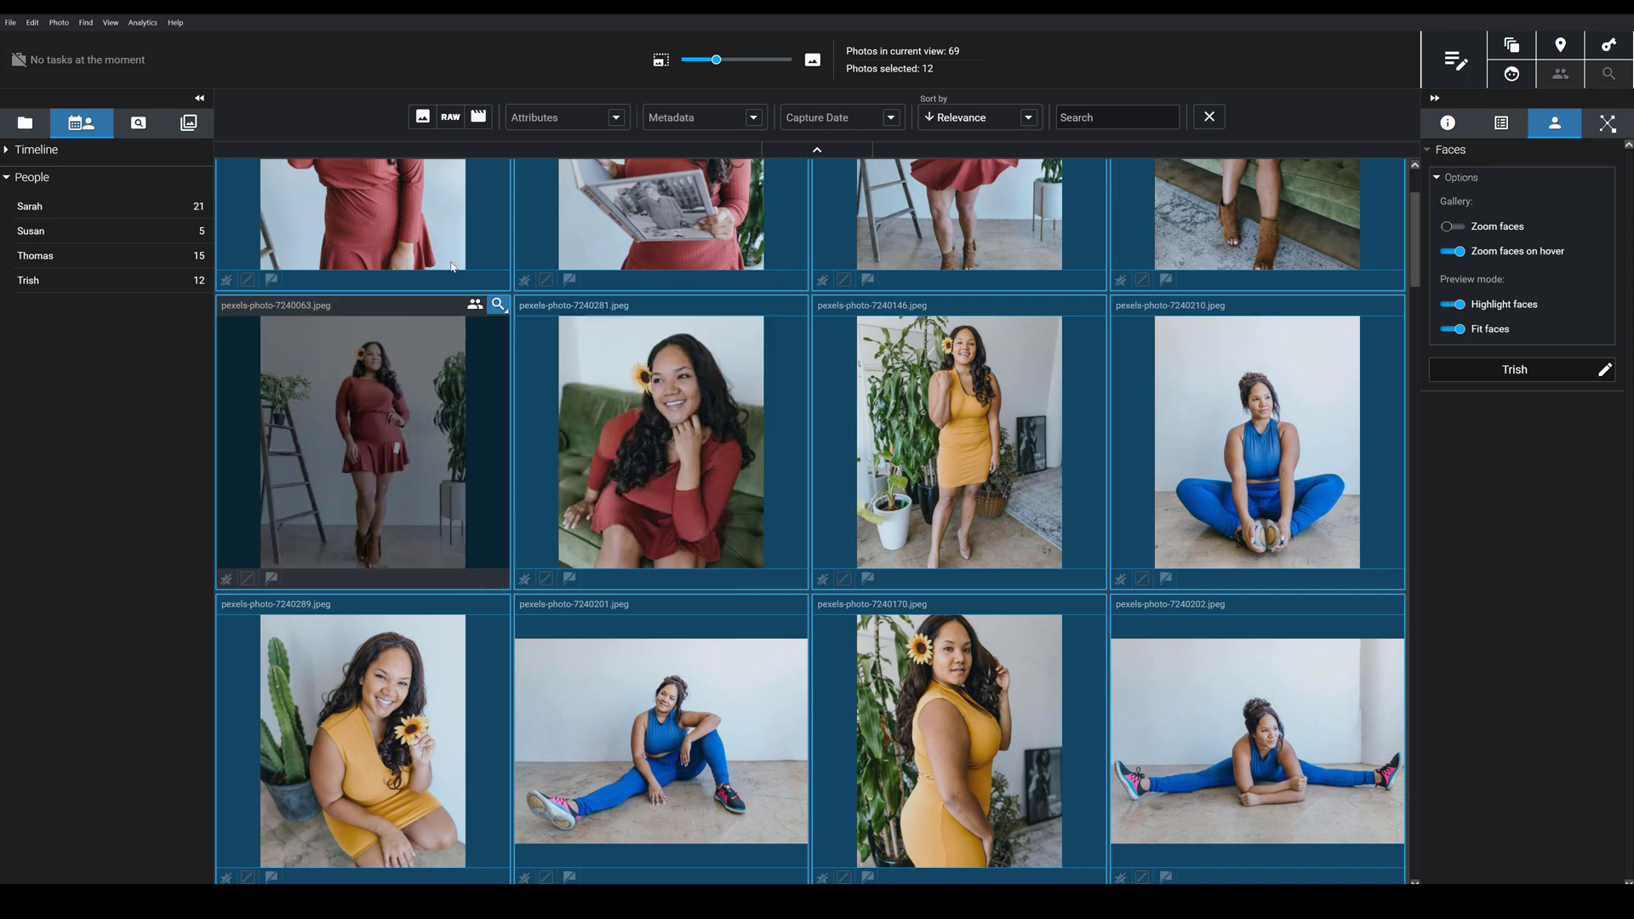
Step: Open the 14-photo Example Group collection from the Folders view
click(26, 124)
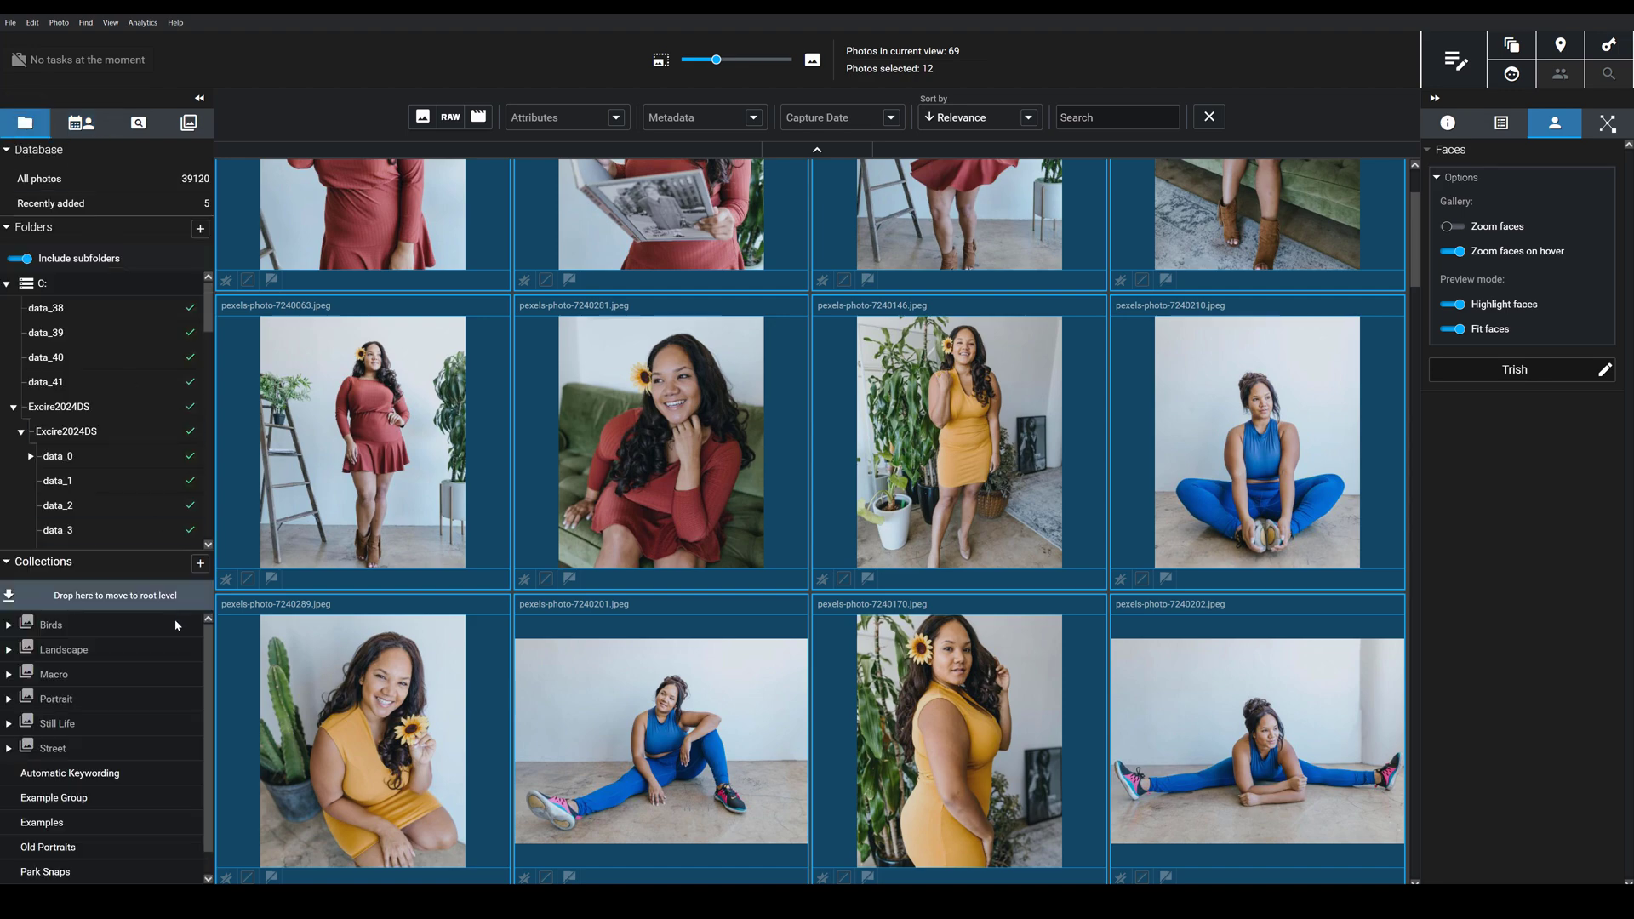
click(77, 798)
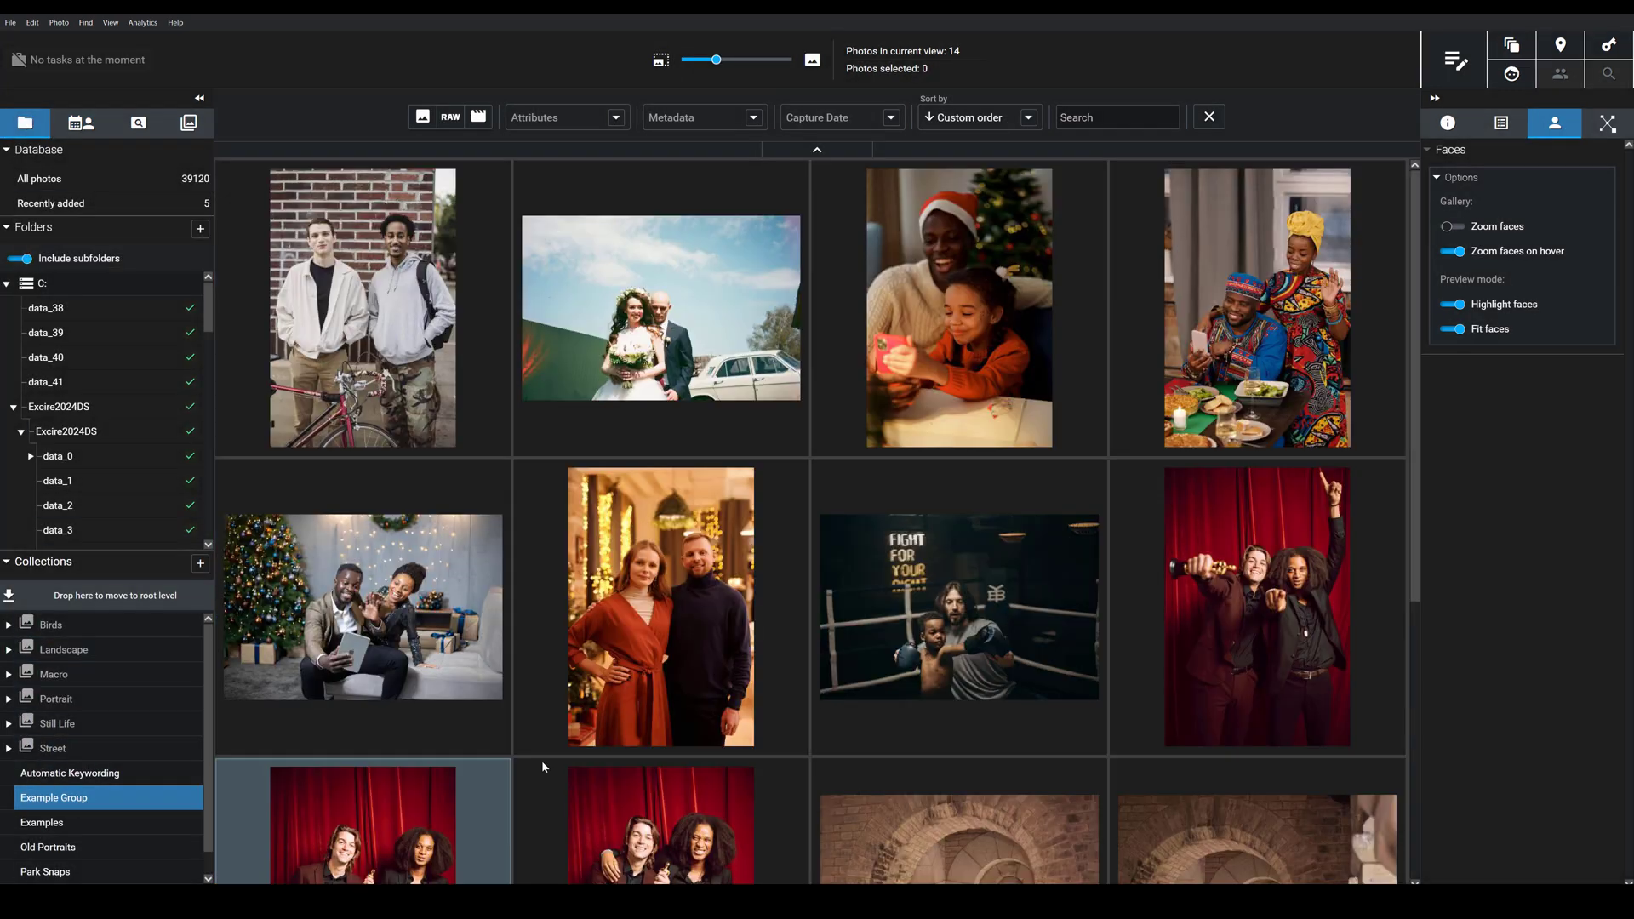
scroll(936, 596, down, 3)
scroll(931, 715, up, 3)
scroll(930, 715, up, 1)
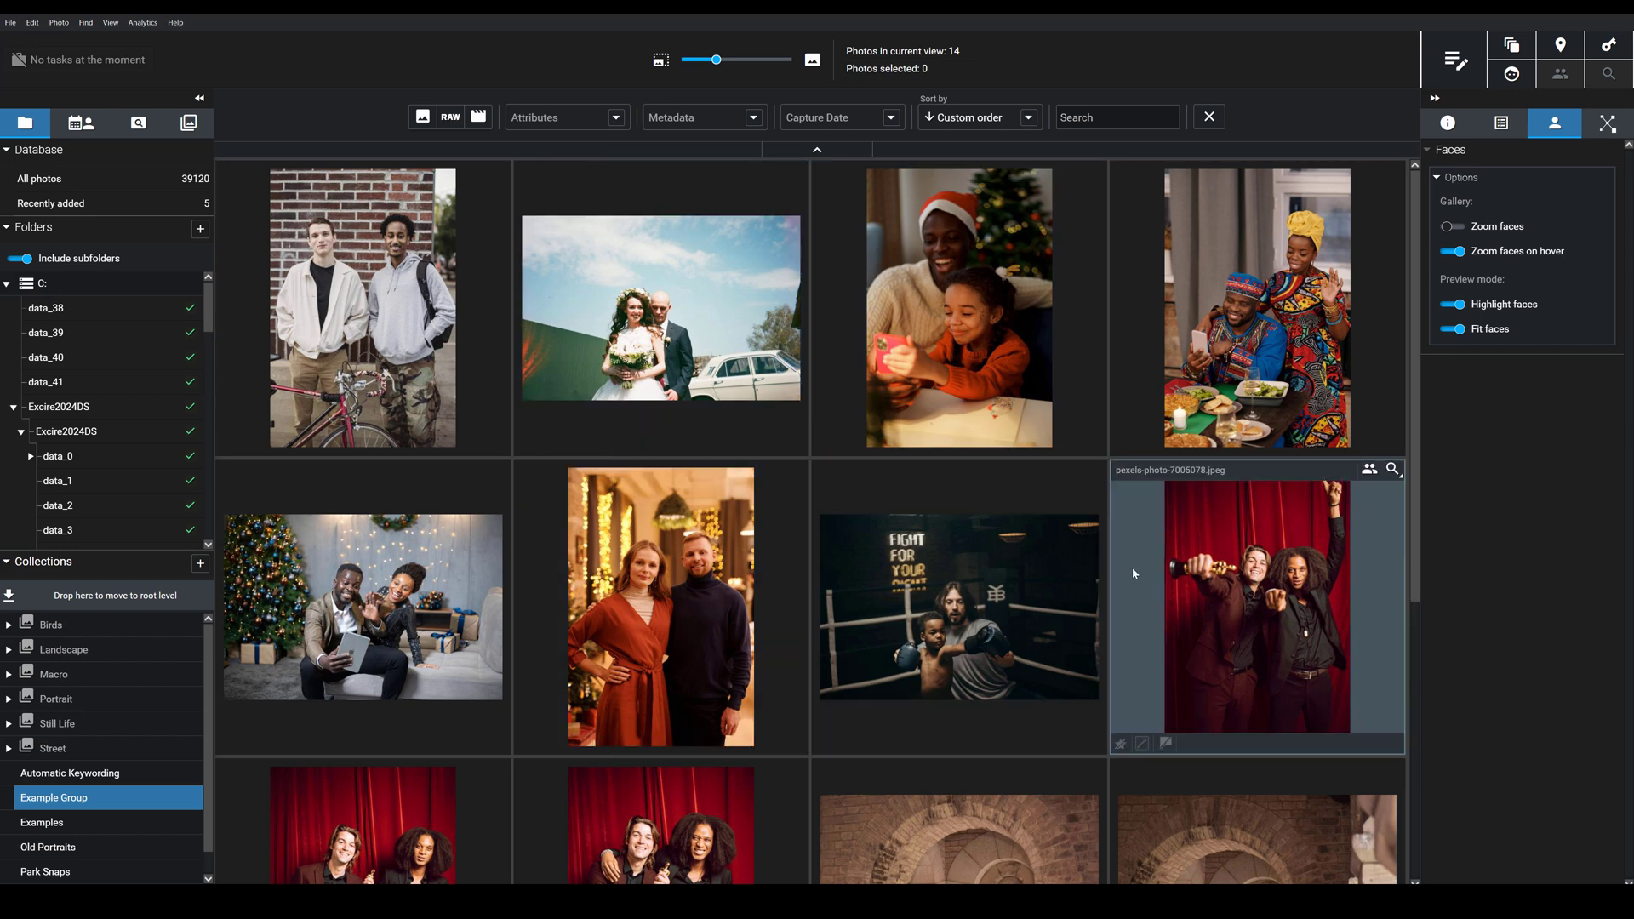
Step: Show the detected faces of the first photo, then the wedding photo's two faces
click(441, 295)
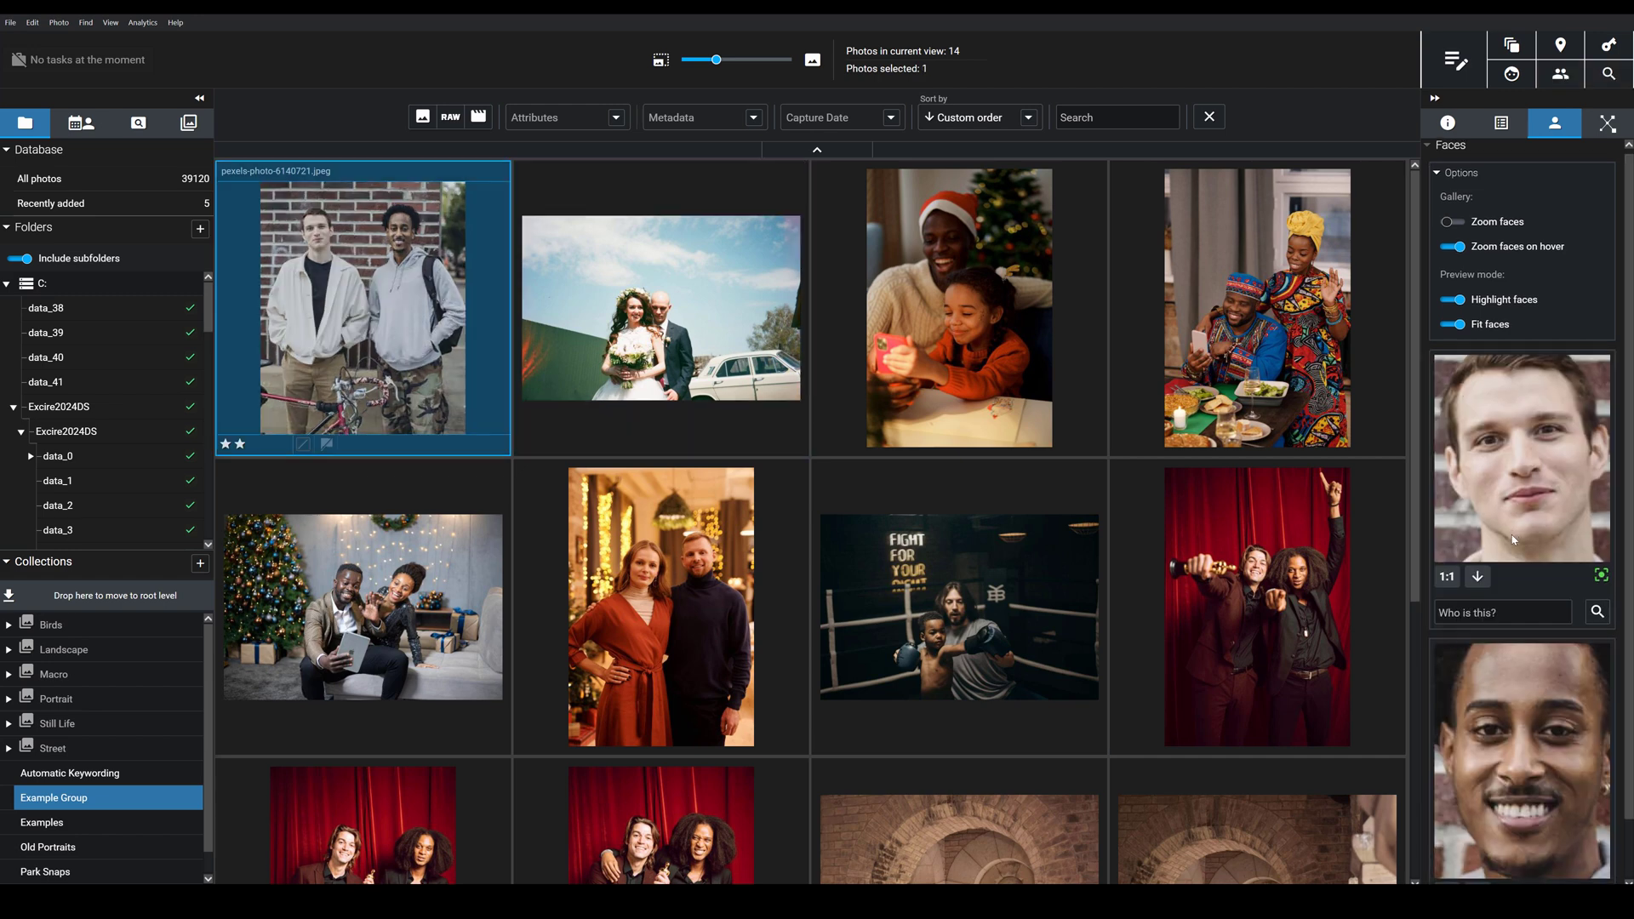
scroll(1562, 468, down, 1)
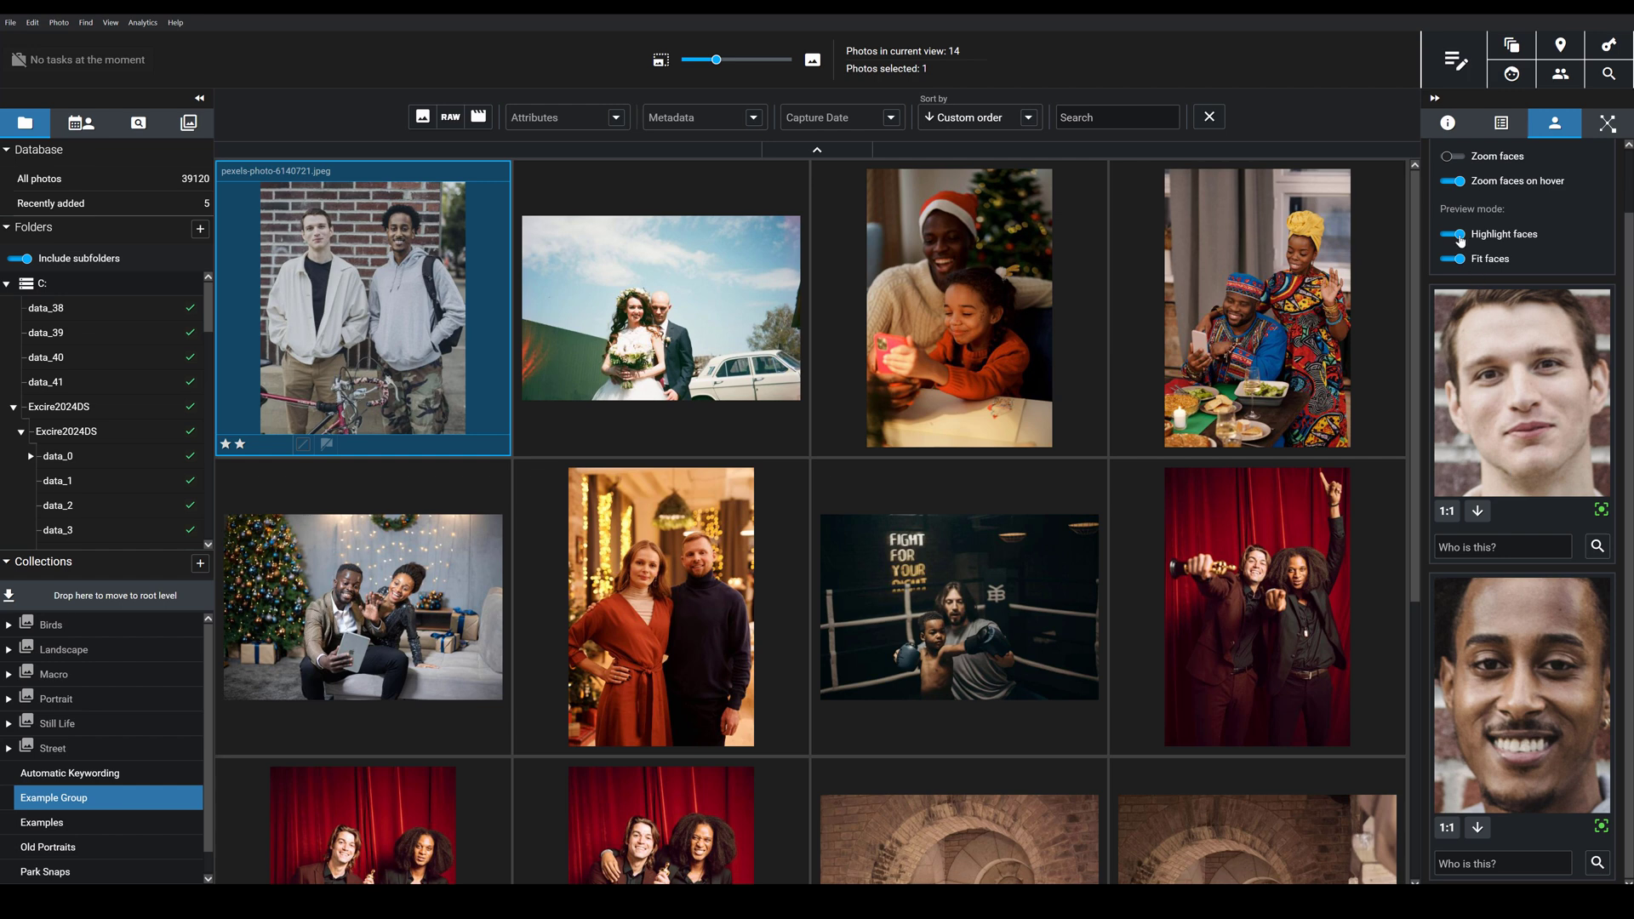
scroll(1489, 240, up, 1)
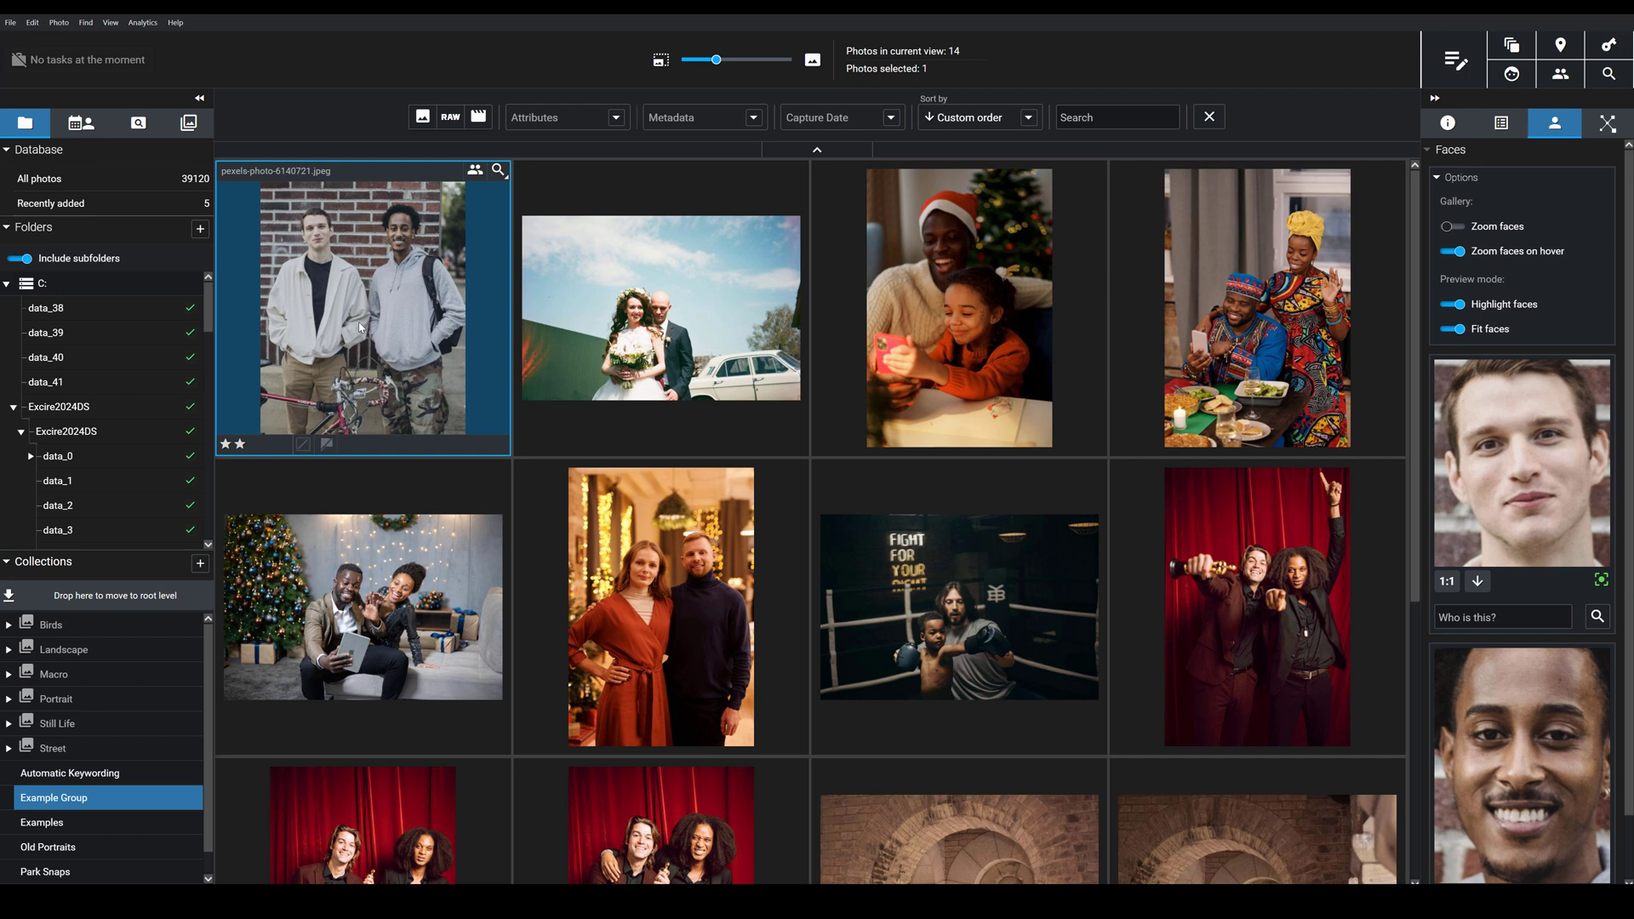
click(601, 315)
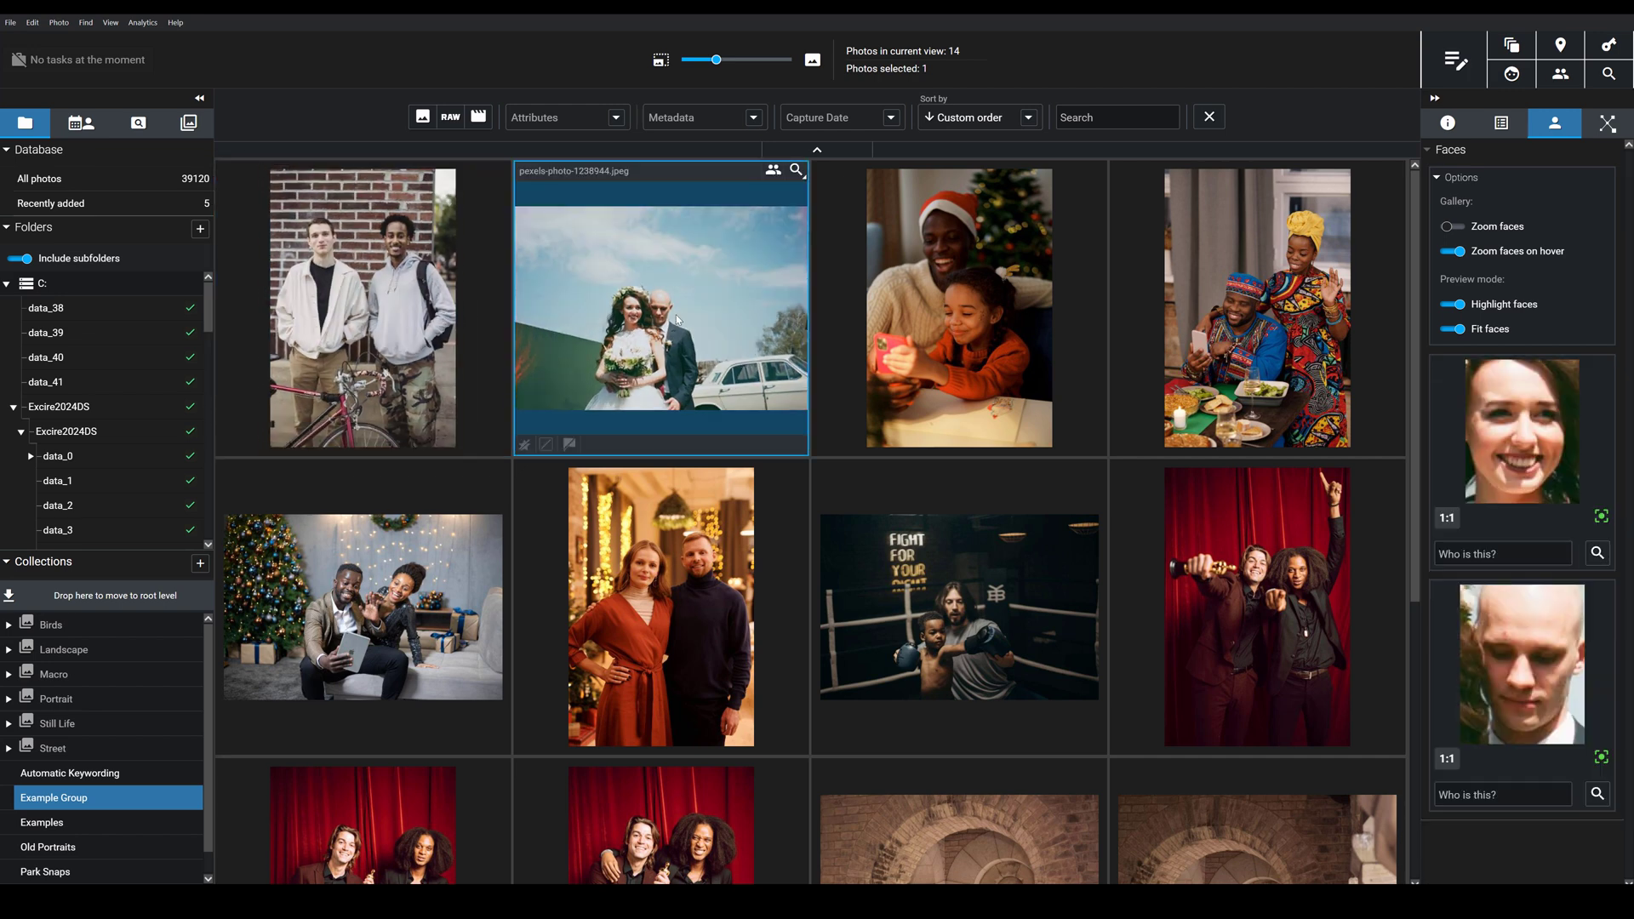
double_click(678, 318)
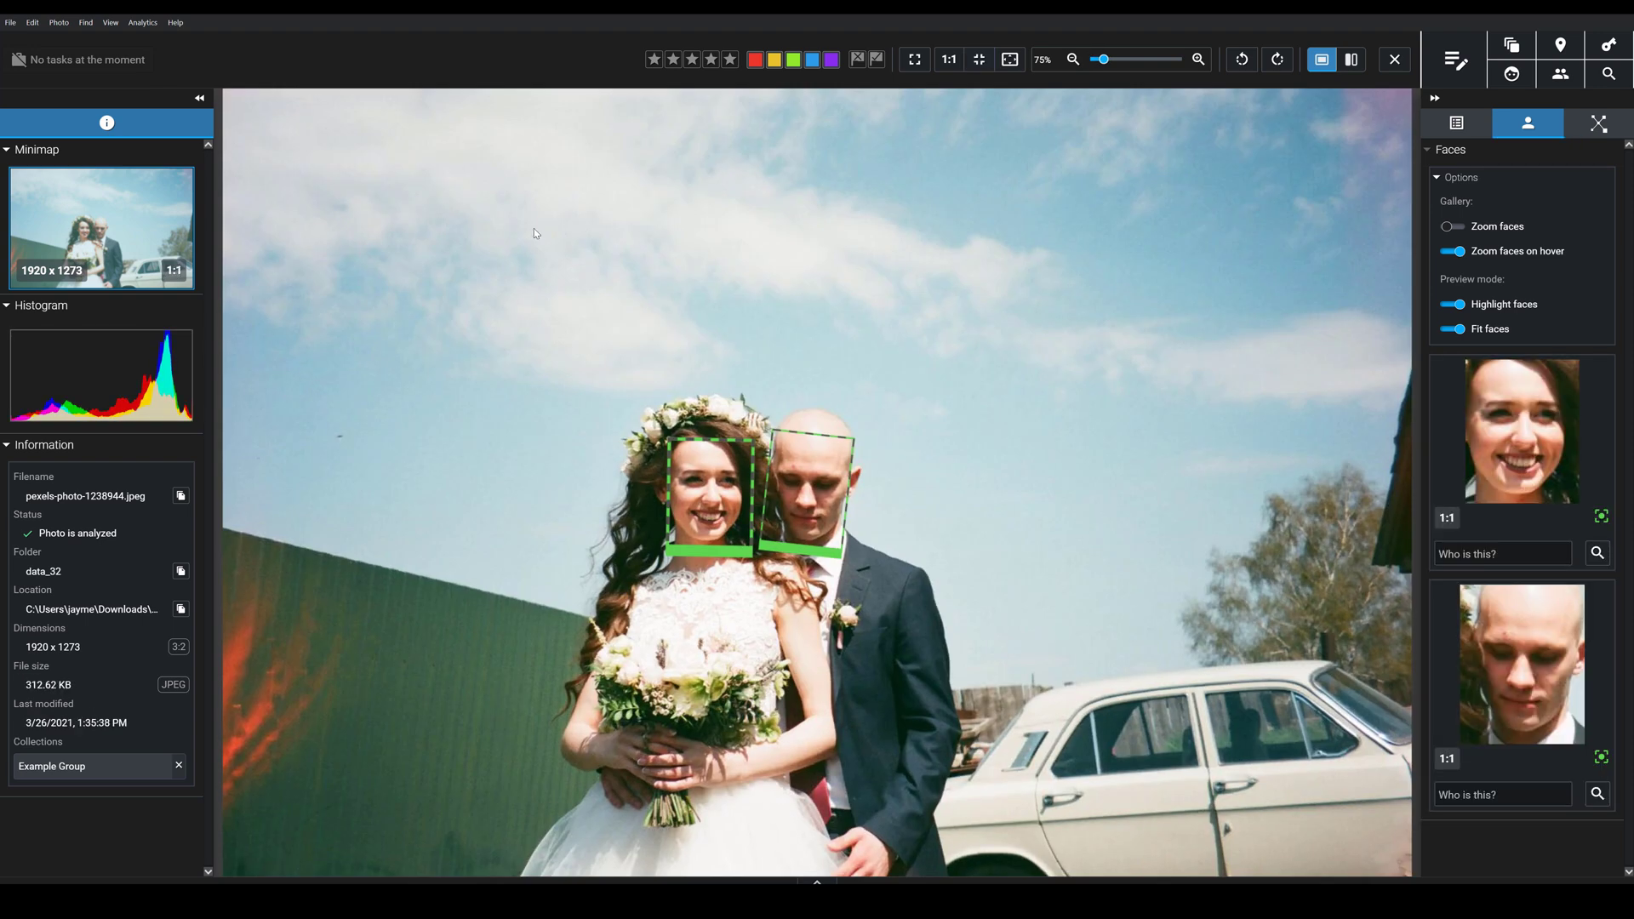
double_click(460, 457)
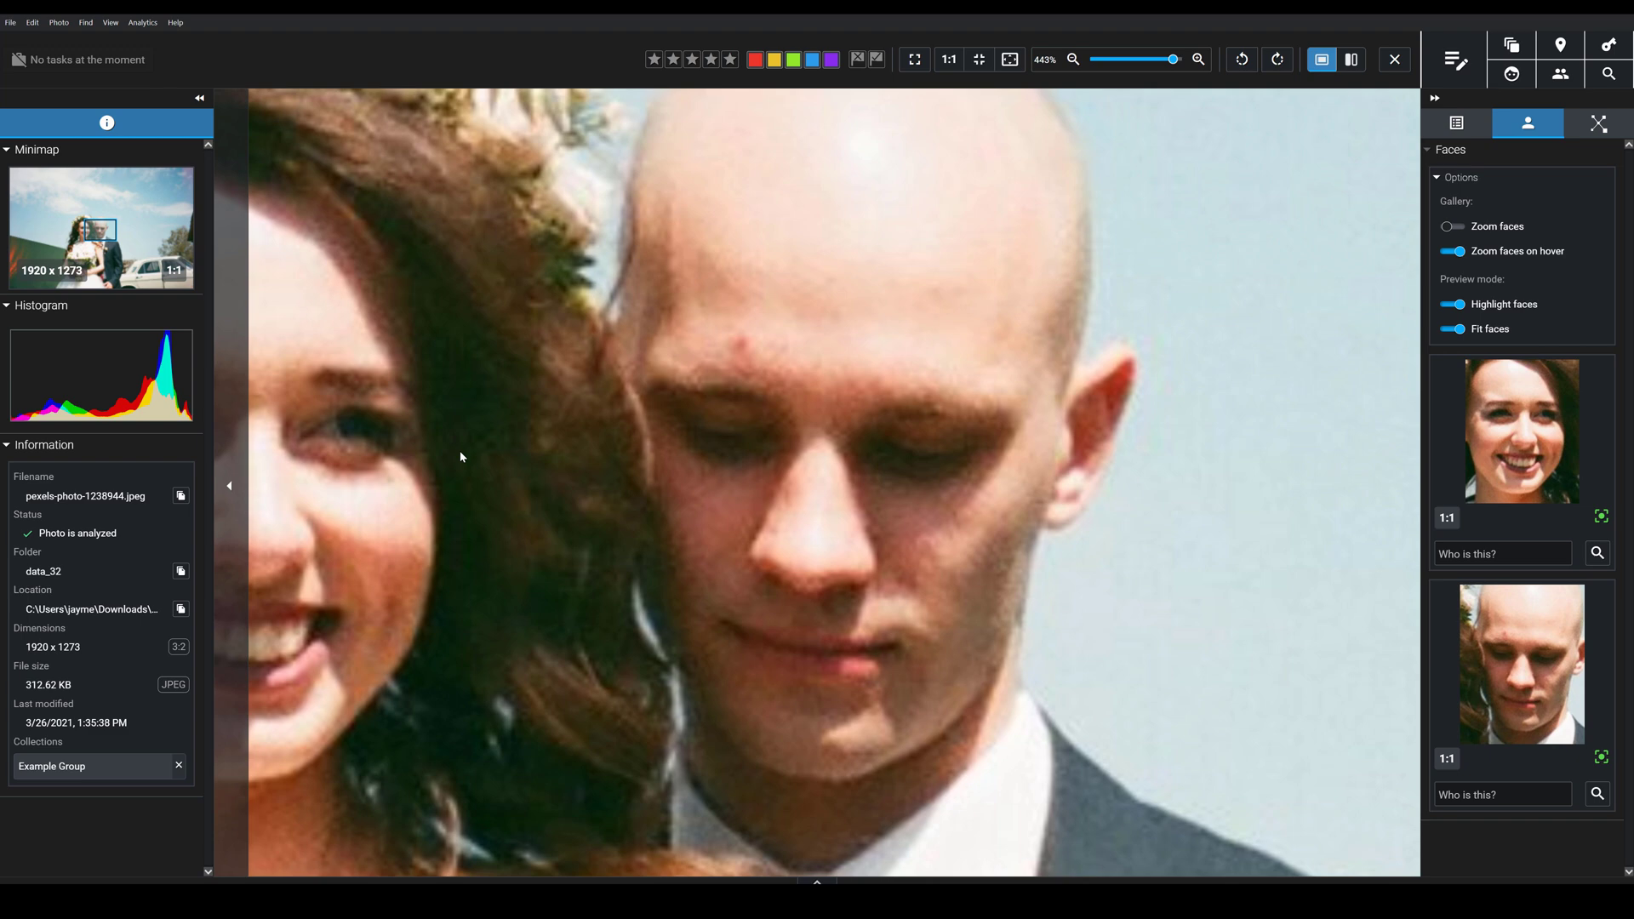
click(459, 457)
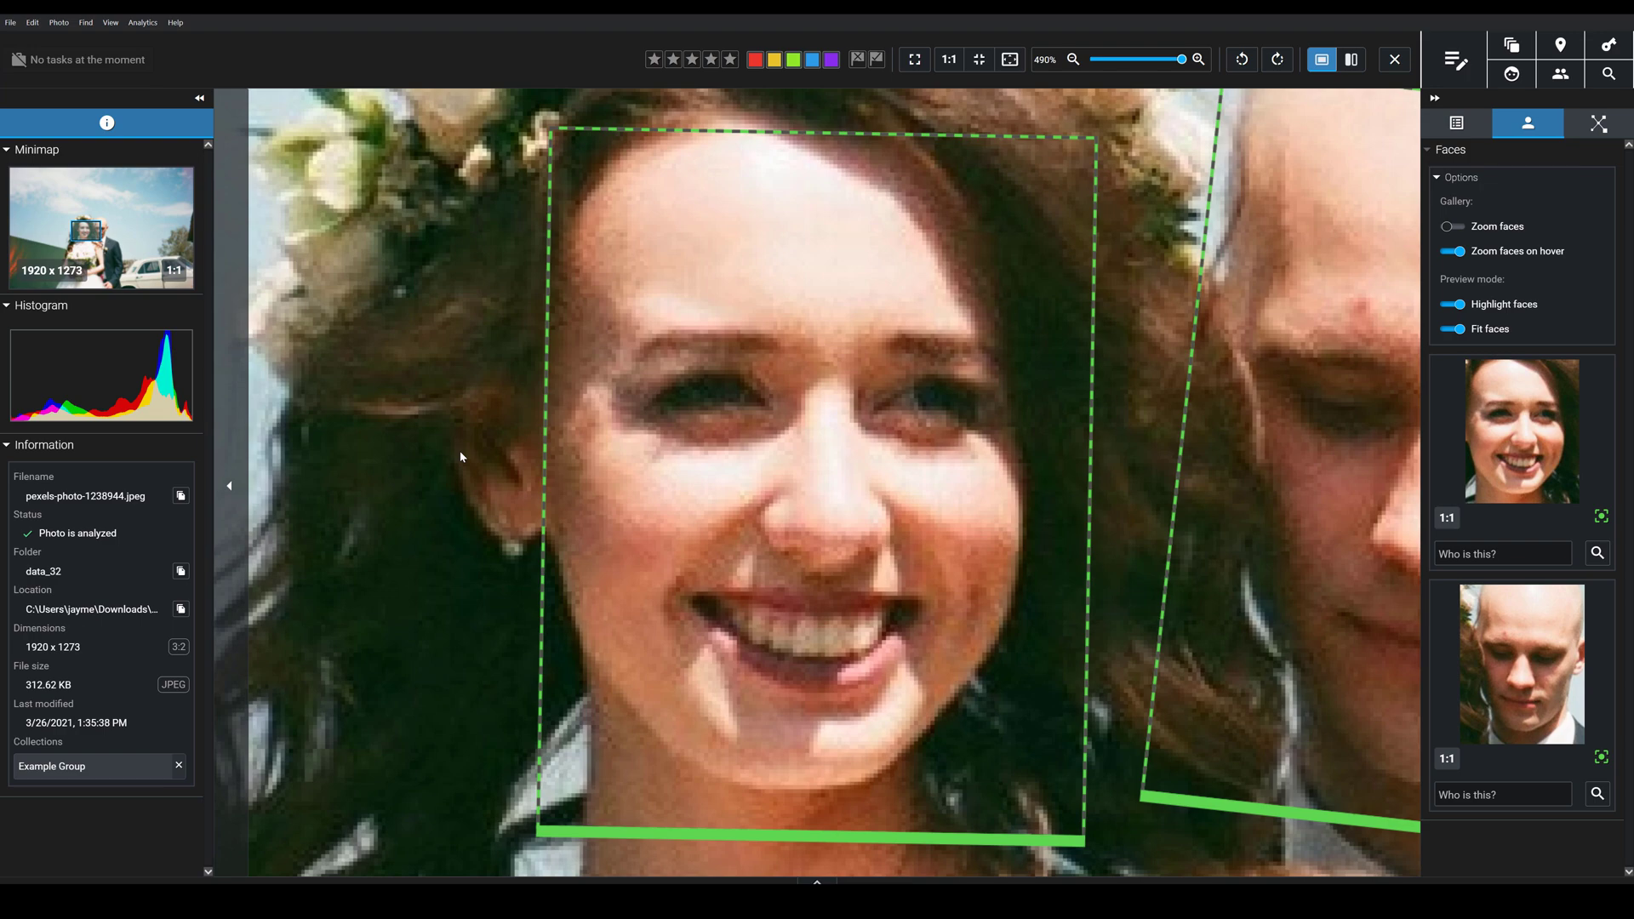
key(Escape)
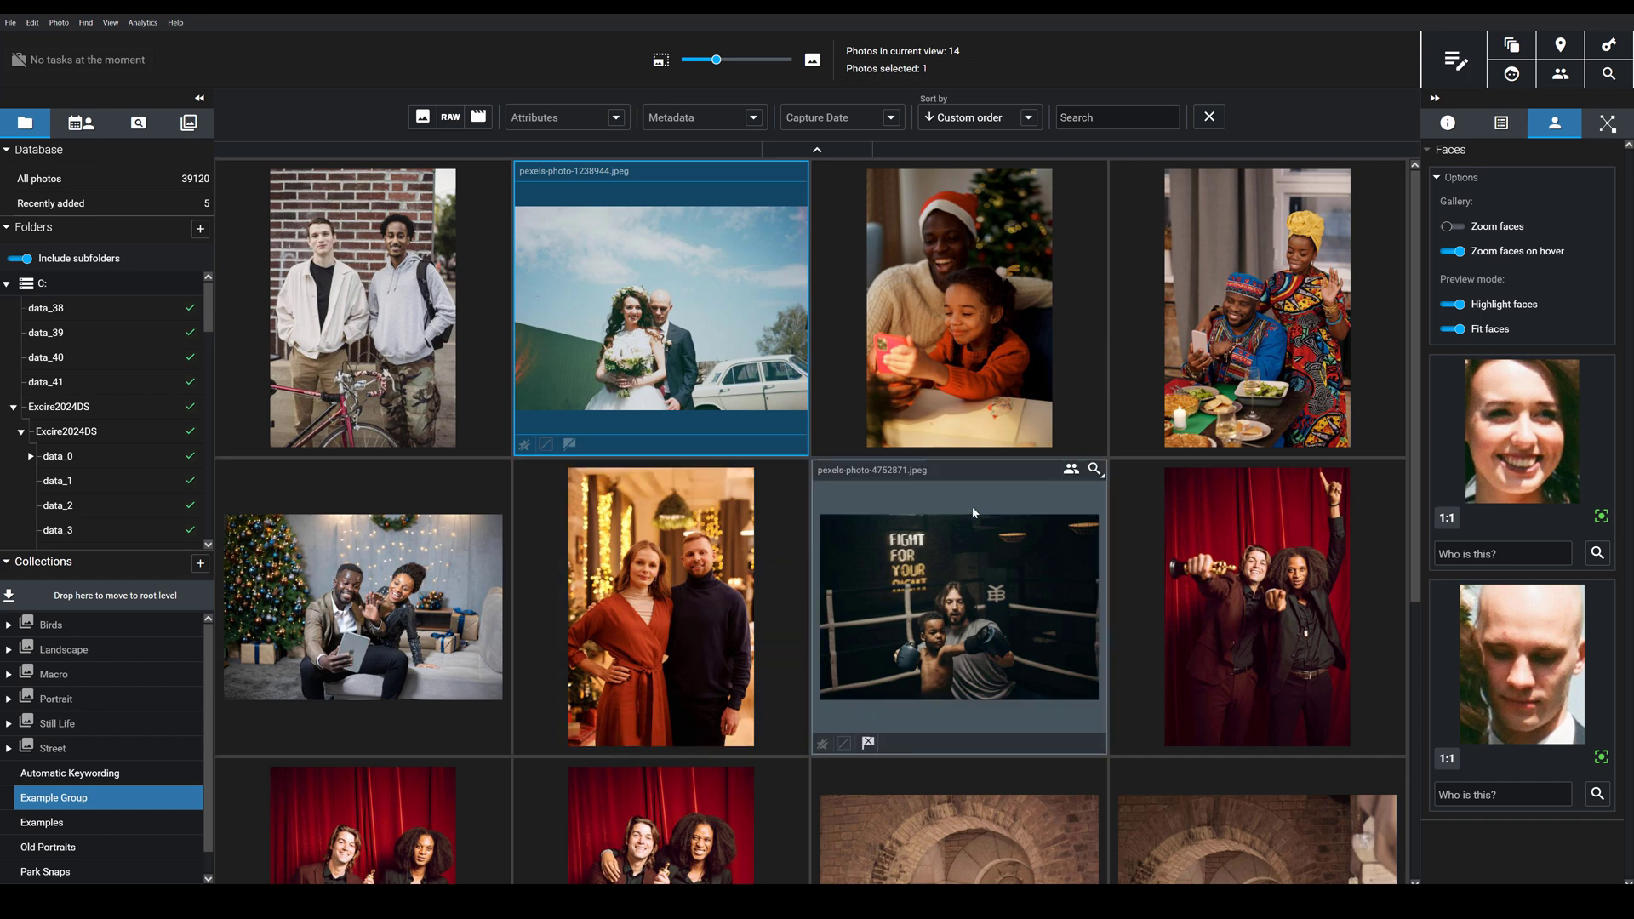
Step: Show faces in the Christmas photo, then in the couple's meal photo pexels-photo-6193632.jpeg
click(996, 322)
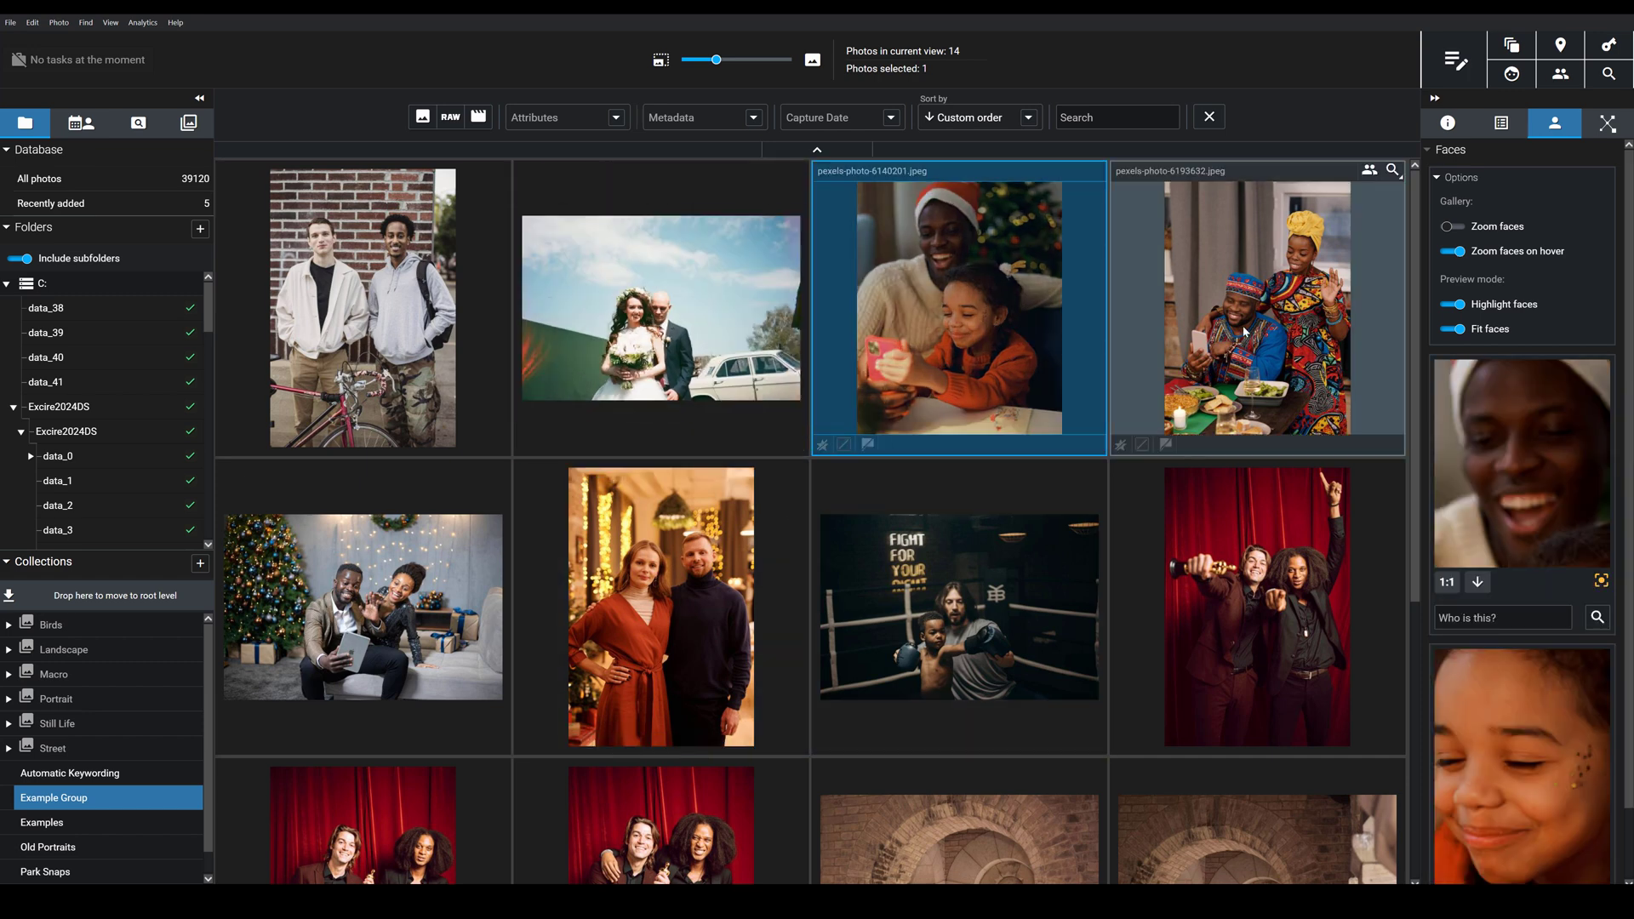
click(1251, 332)
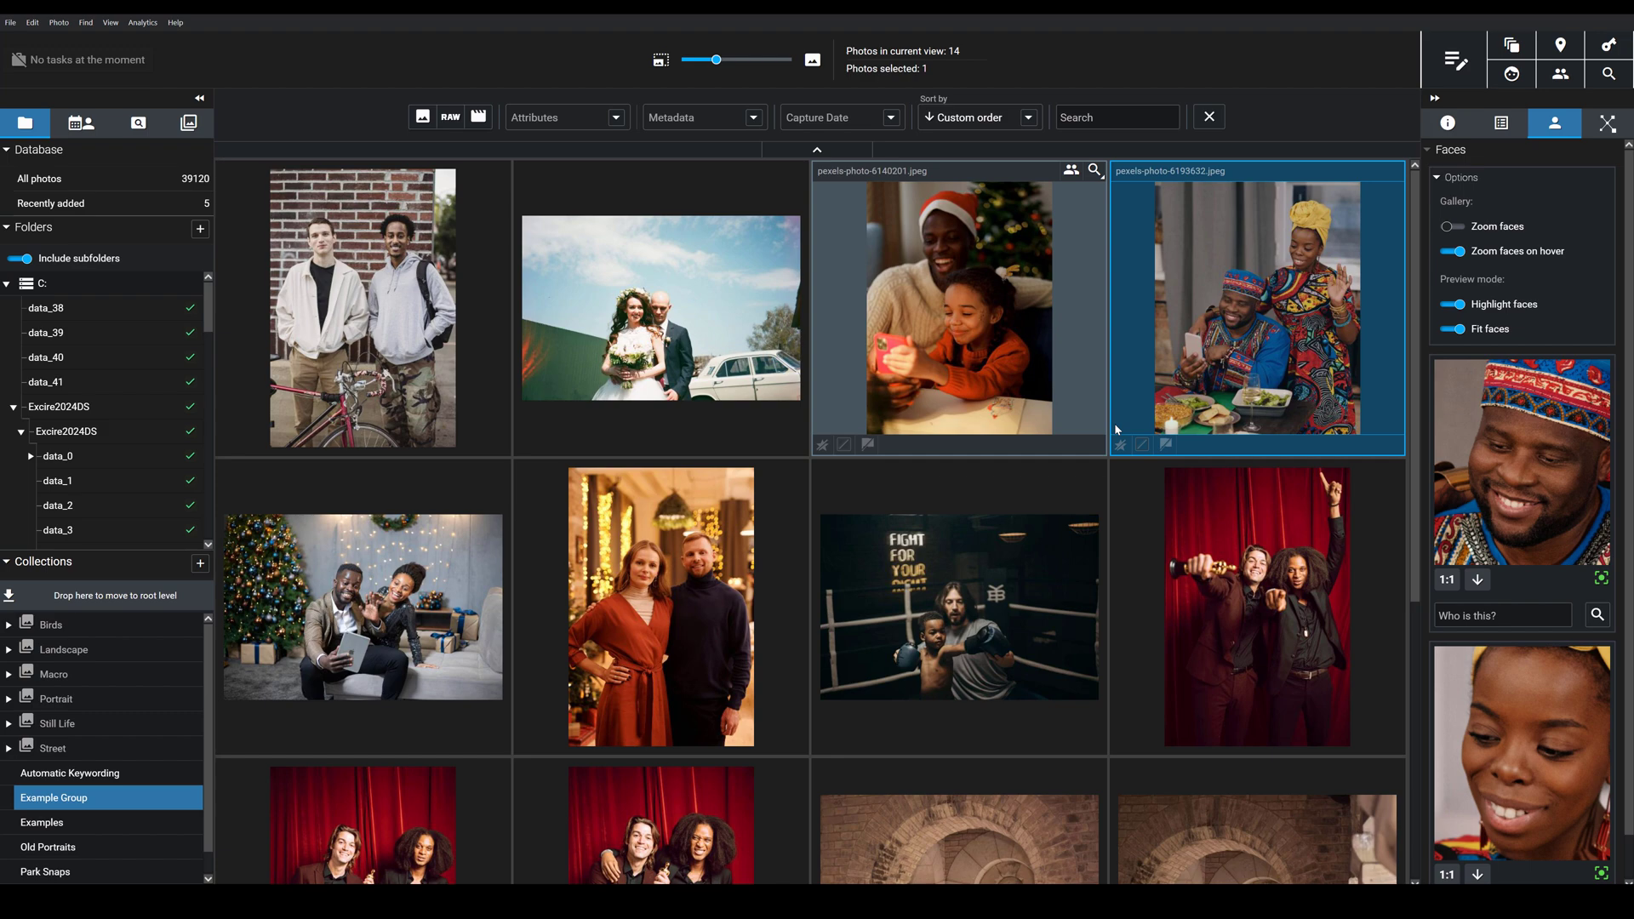
scroll(634, 553, down, 3)
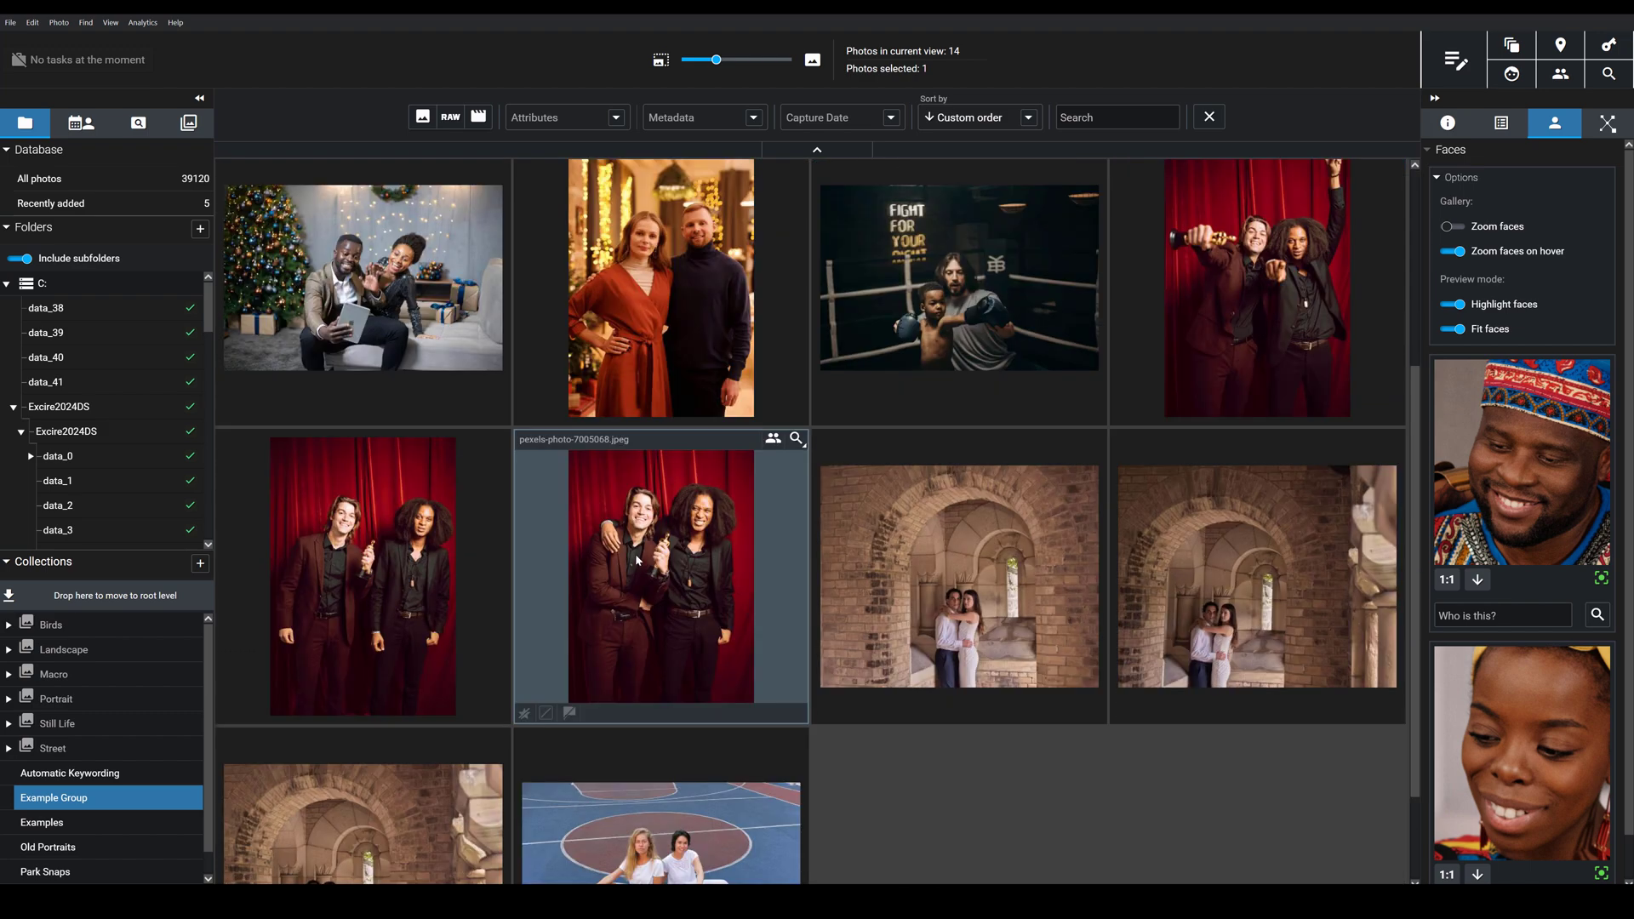
scroll(635, 553, up, 3)
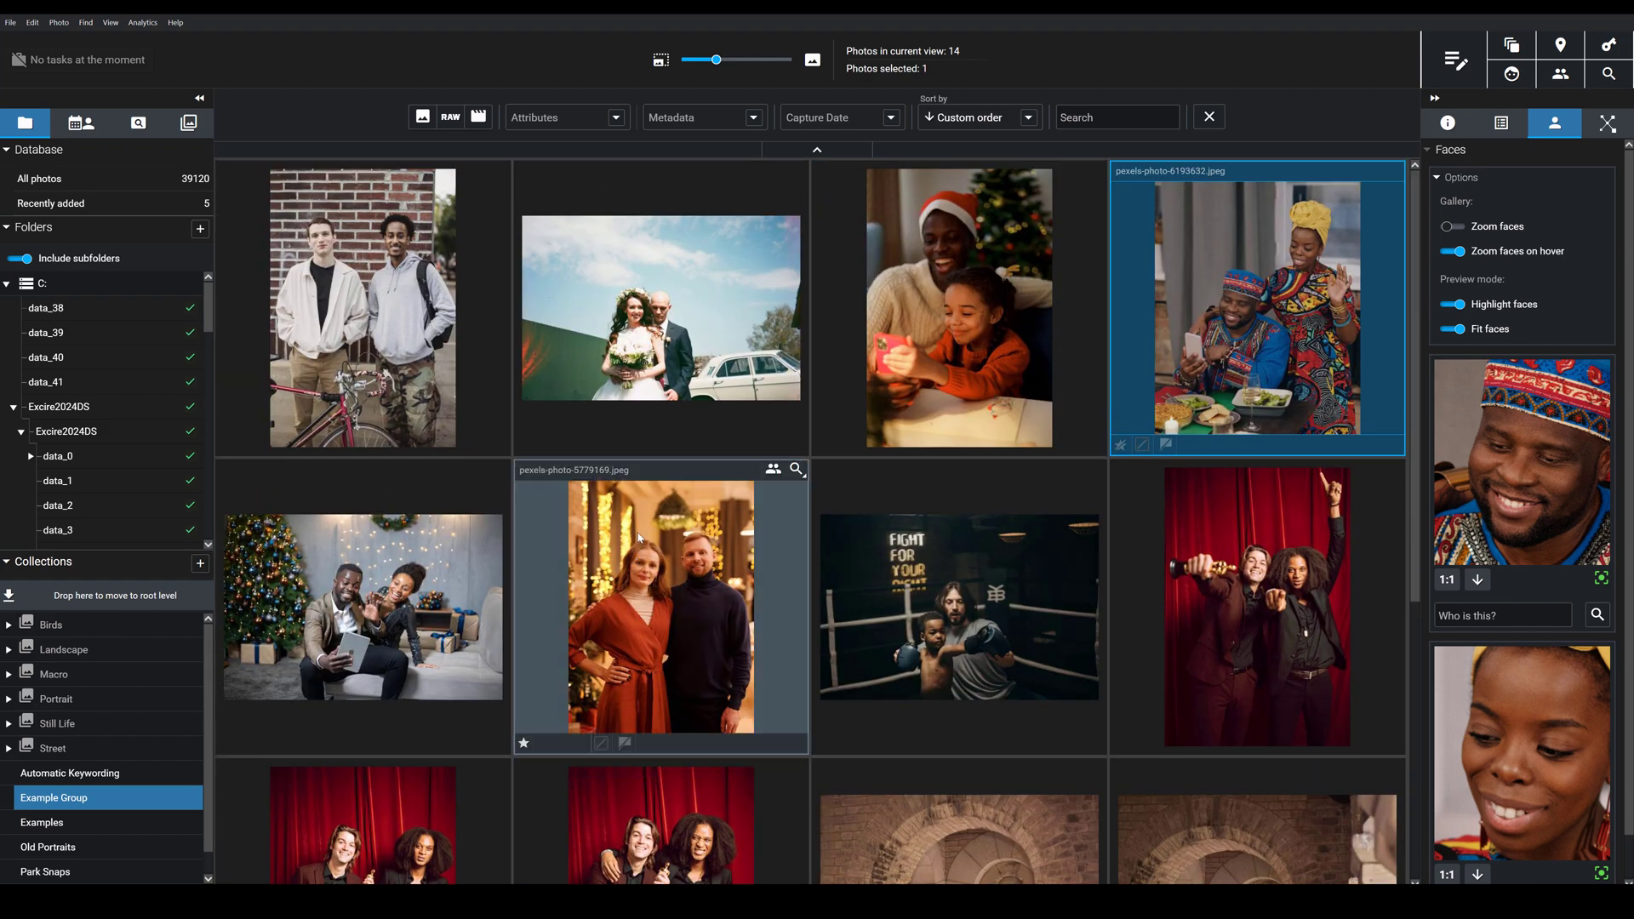